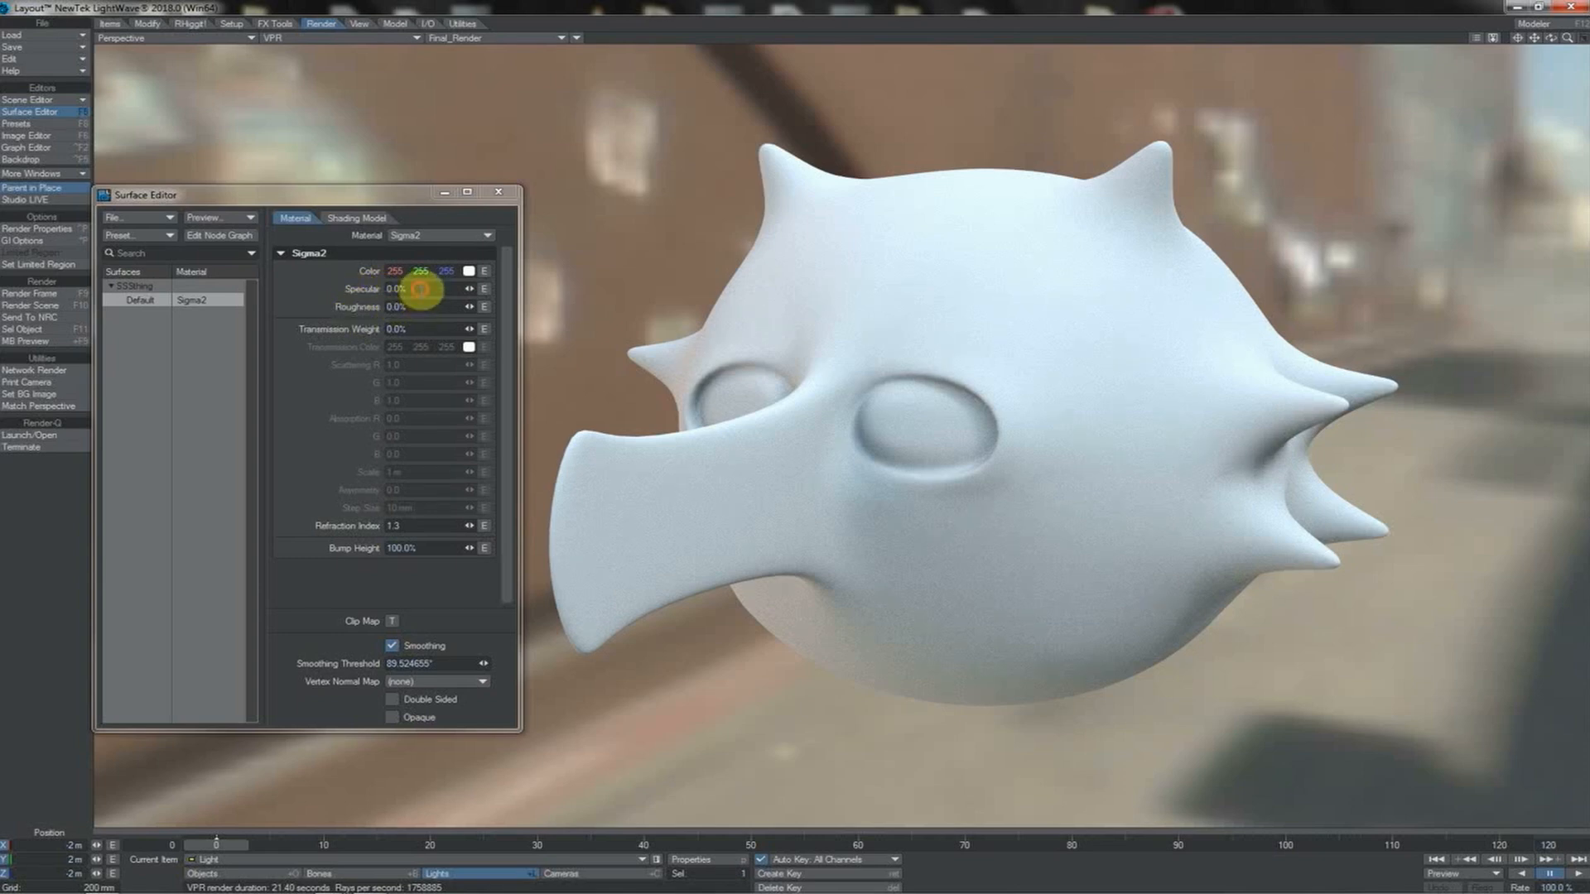
- Set the Sigma2 material's Specular to 100% and its Roughness to 50%
click(397, 289)
text(10)
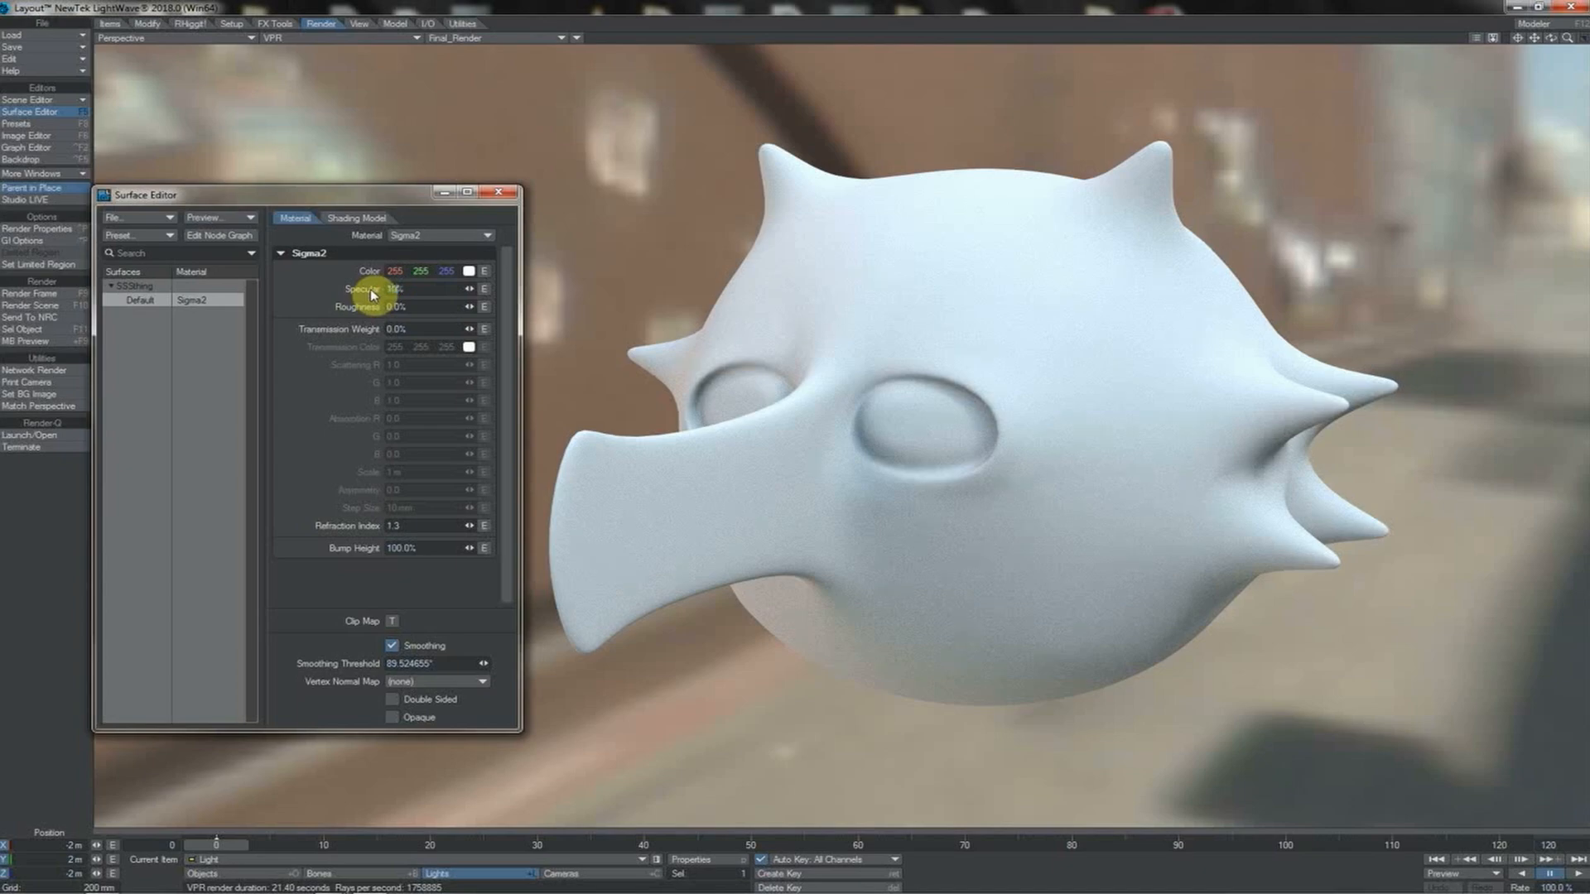
text(0)
key(Tab)
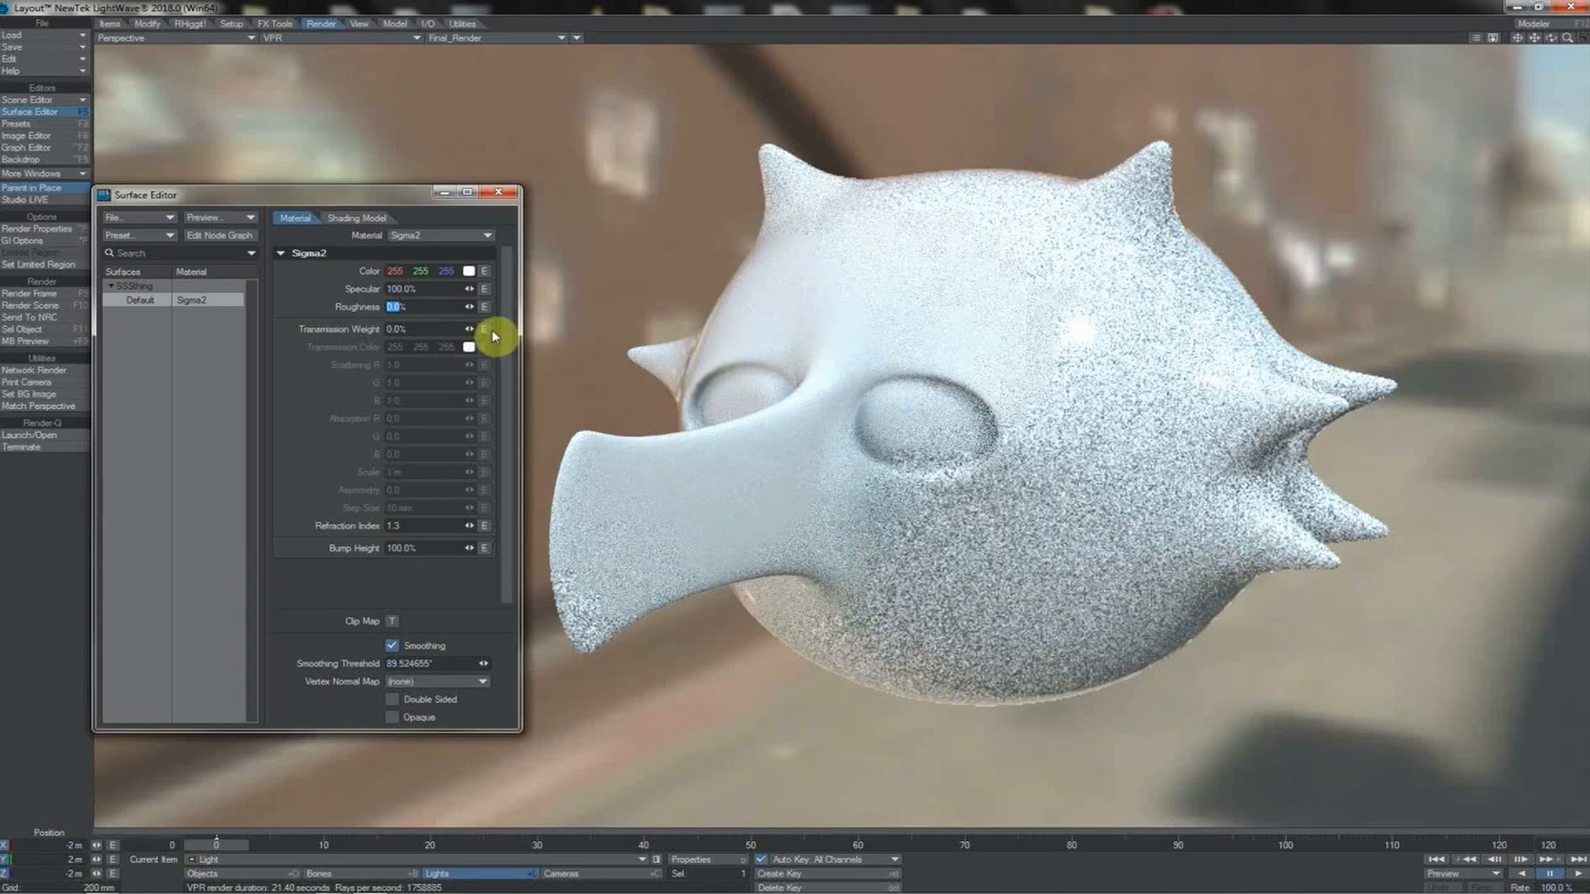
text(50)
key(Tab)
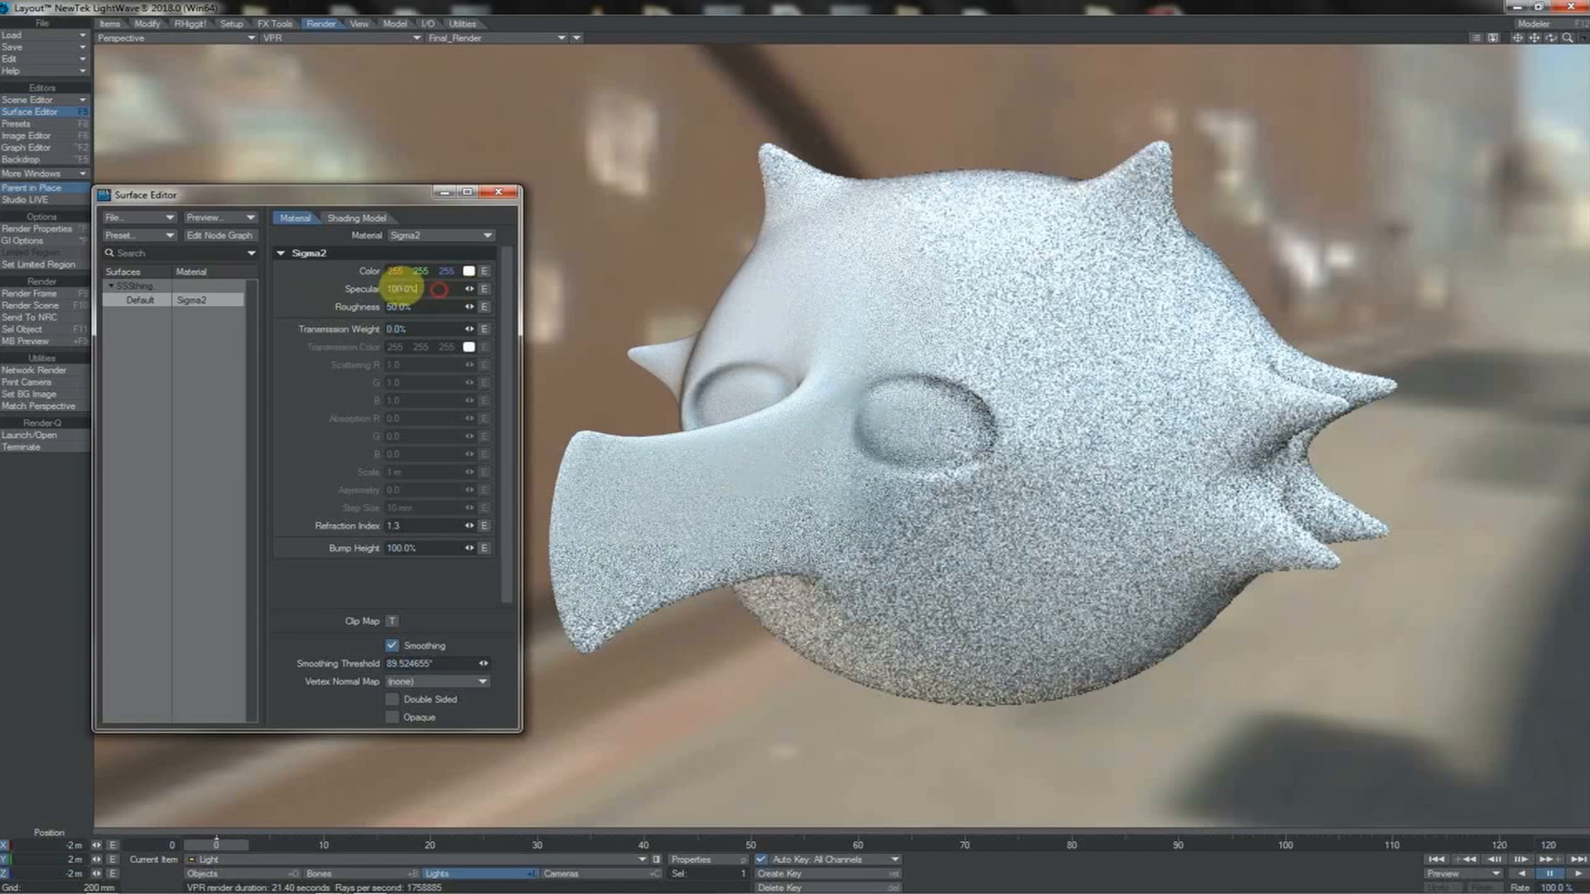
- Reset the Sigma2 material's Specular and Roughness to 0%
click(385, 289)
text(0)
key(Tab)
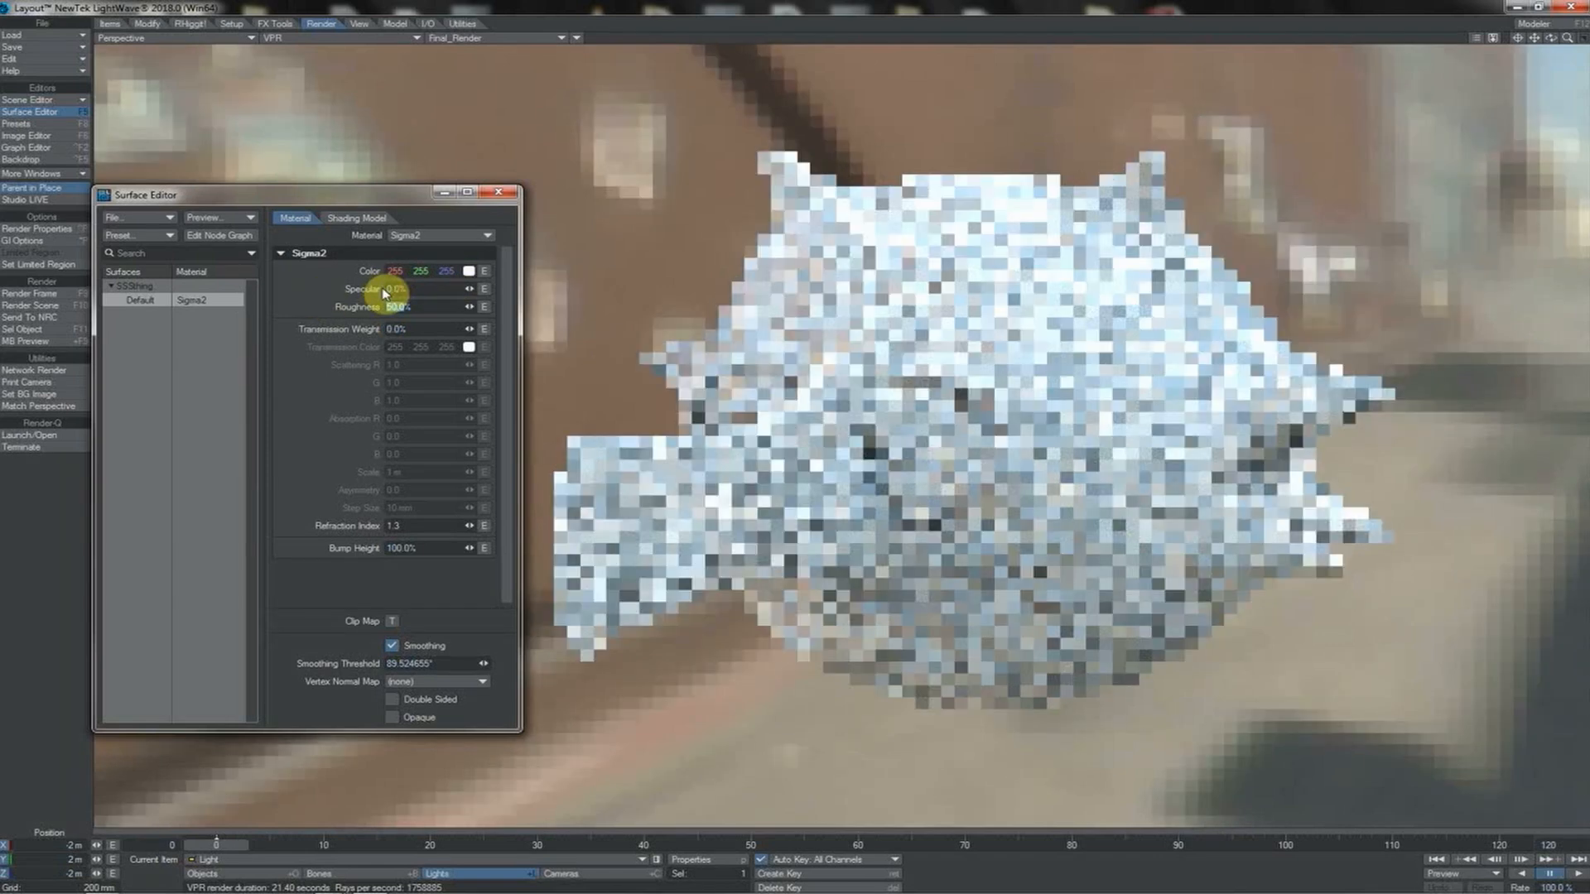
text(0)
key(Return)
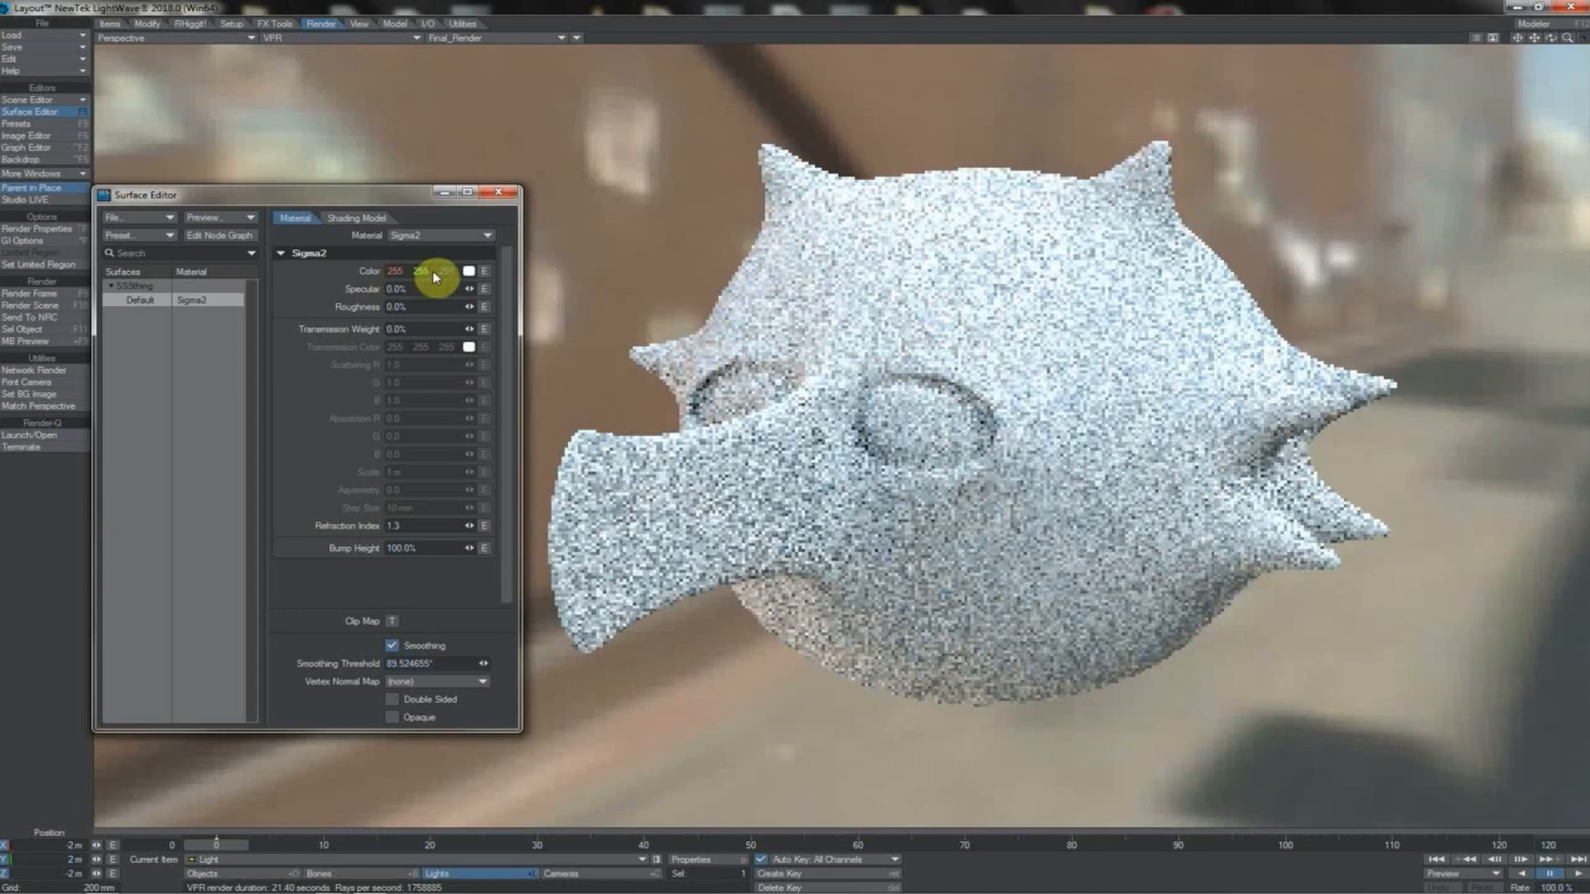
- Change the material's main Color to light cyan (62, 255, 255)
click(471, 274)
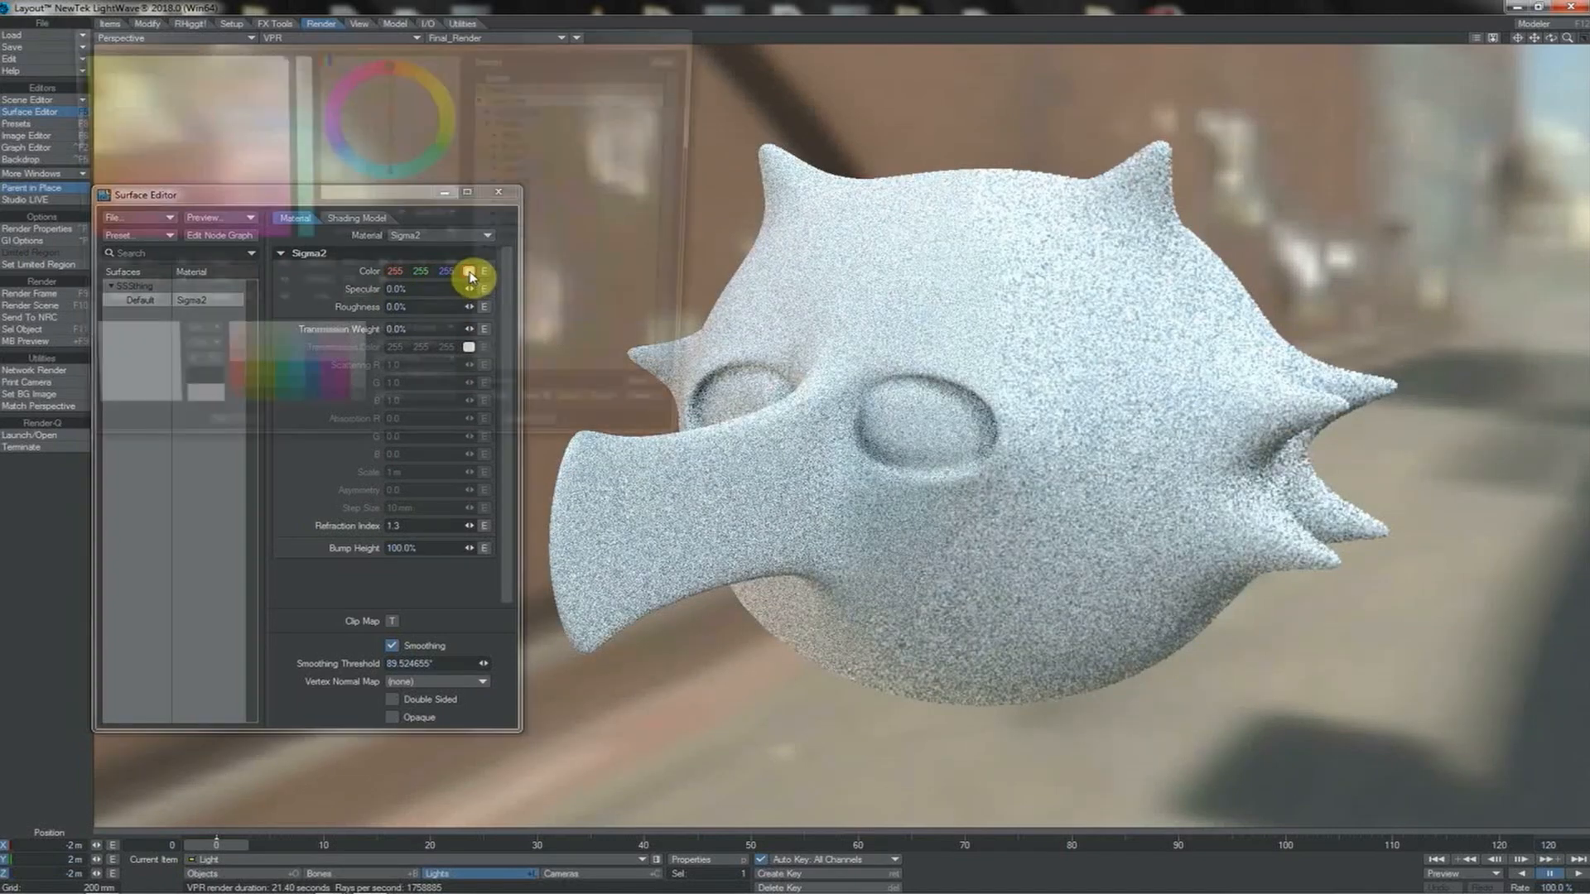
click(295, 374)
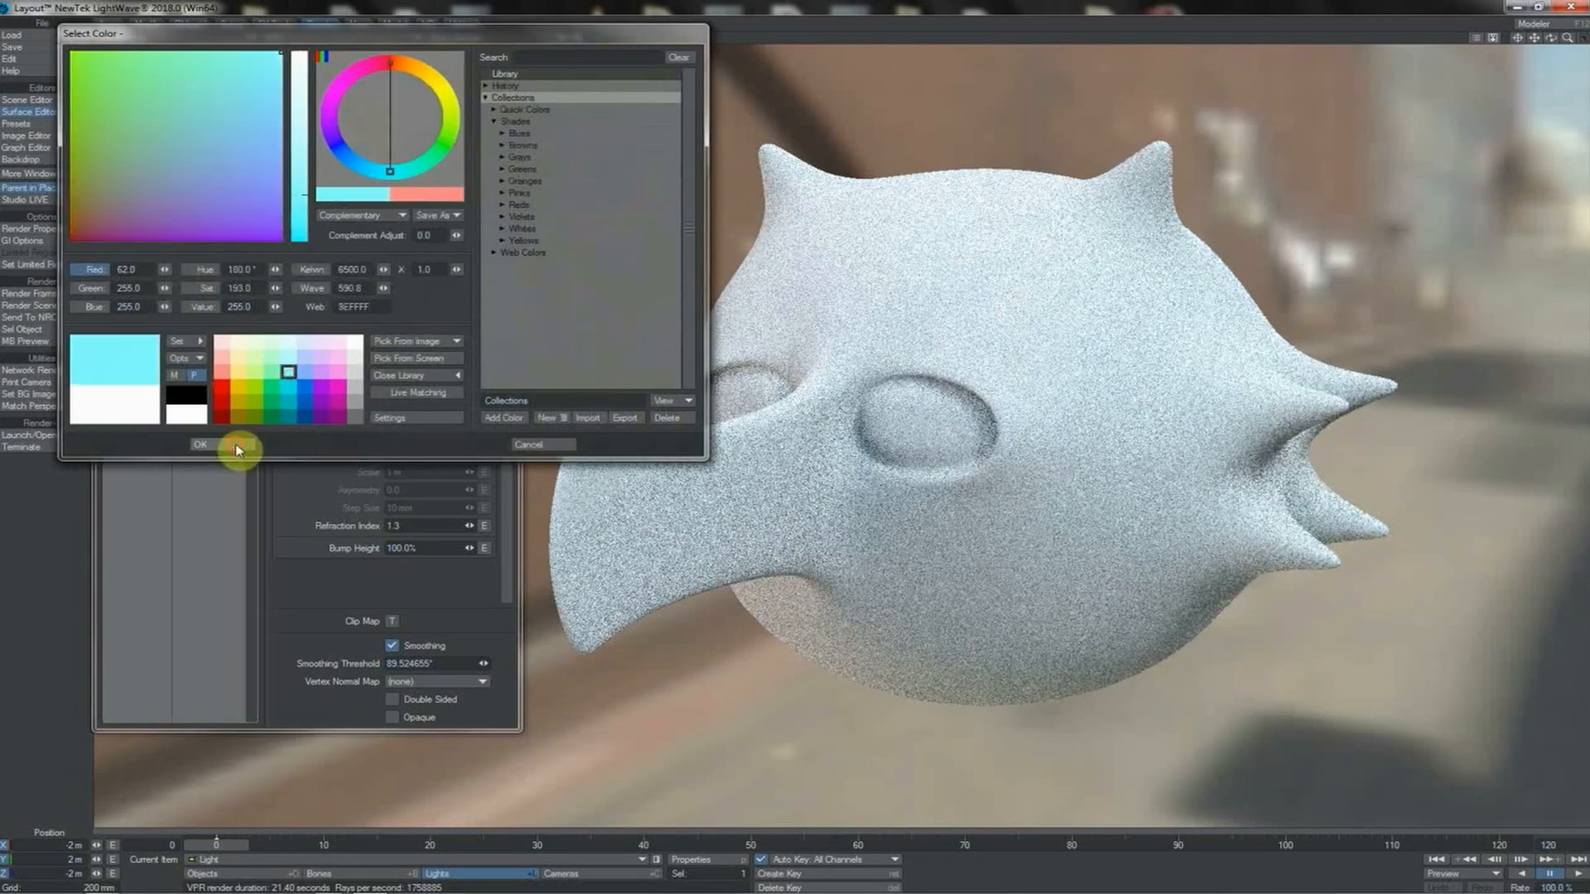
click(241, 445)
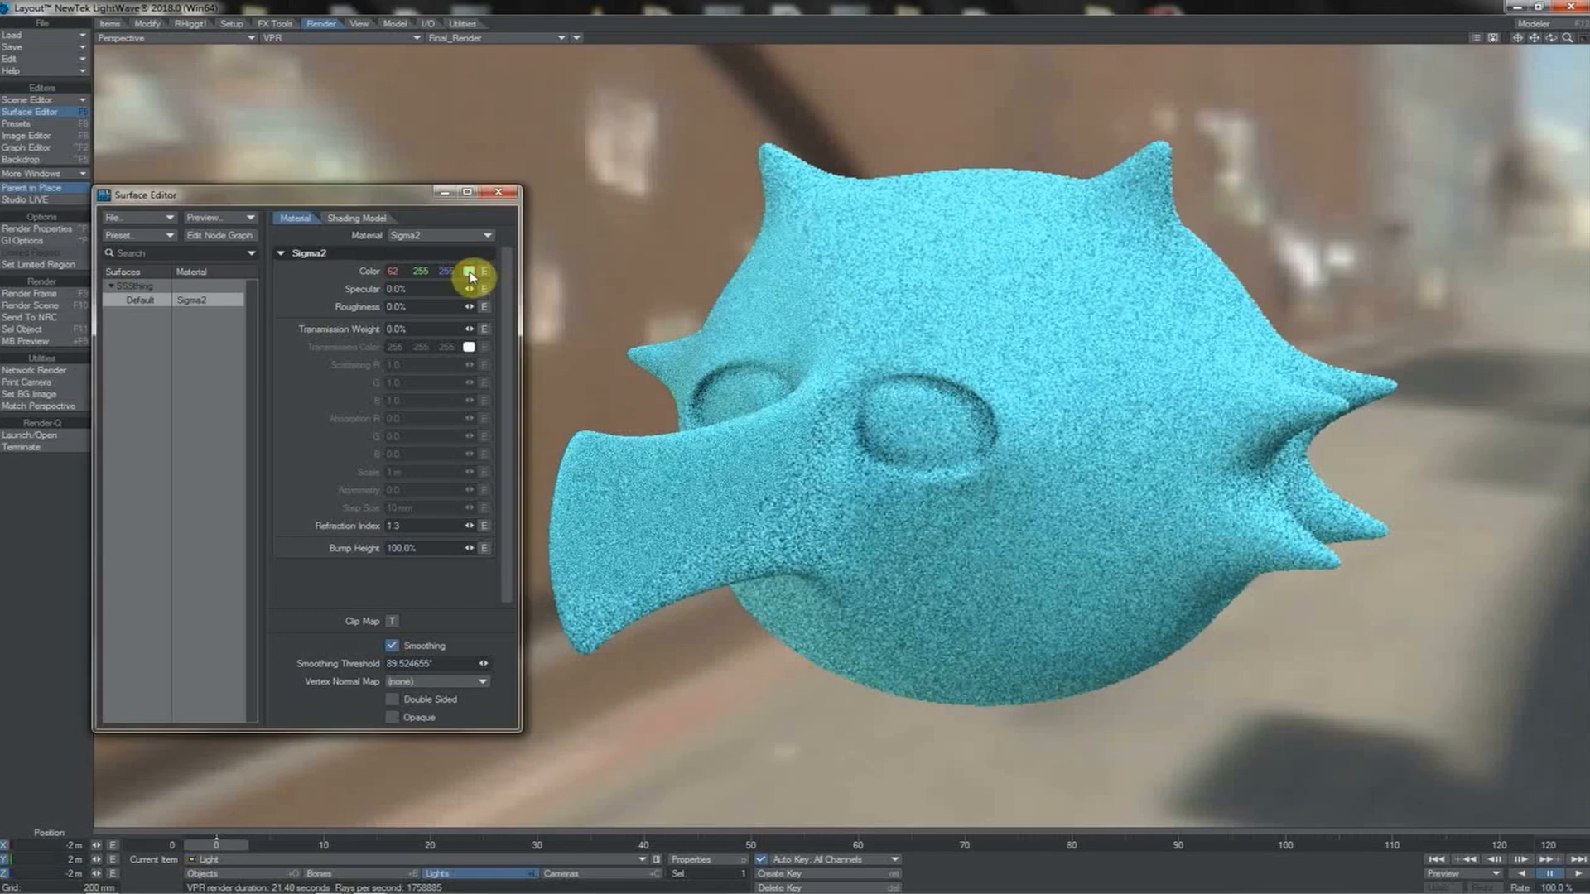
- Set the material's main Color back to pure white (255, 255, 255)
click(470, 272)
click(187, 414)
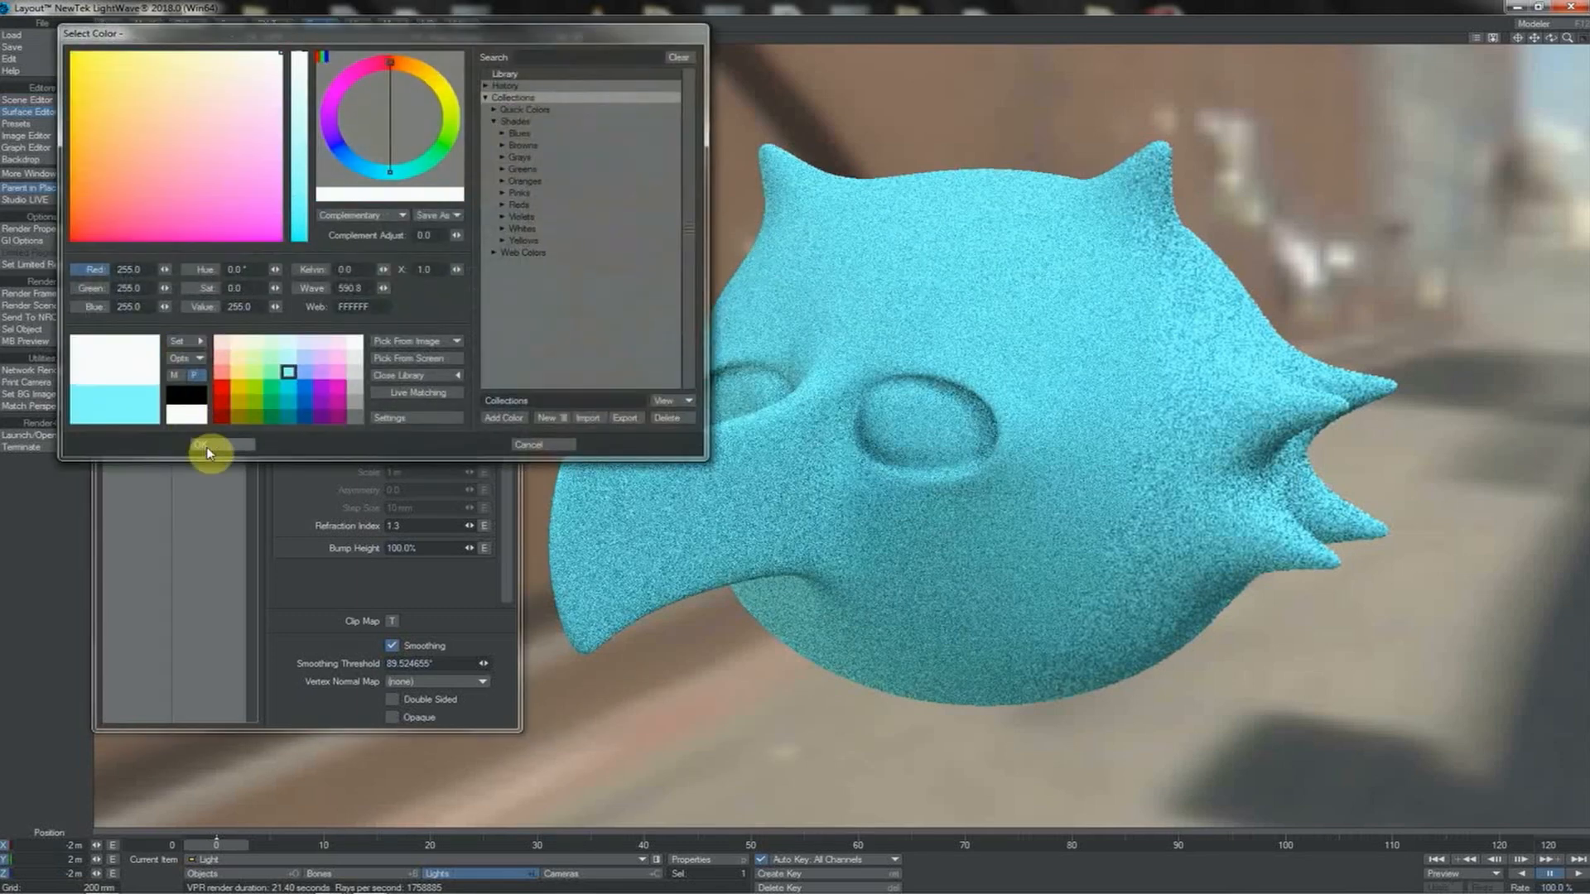
click(212, 447)
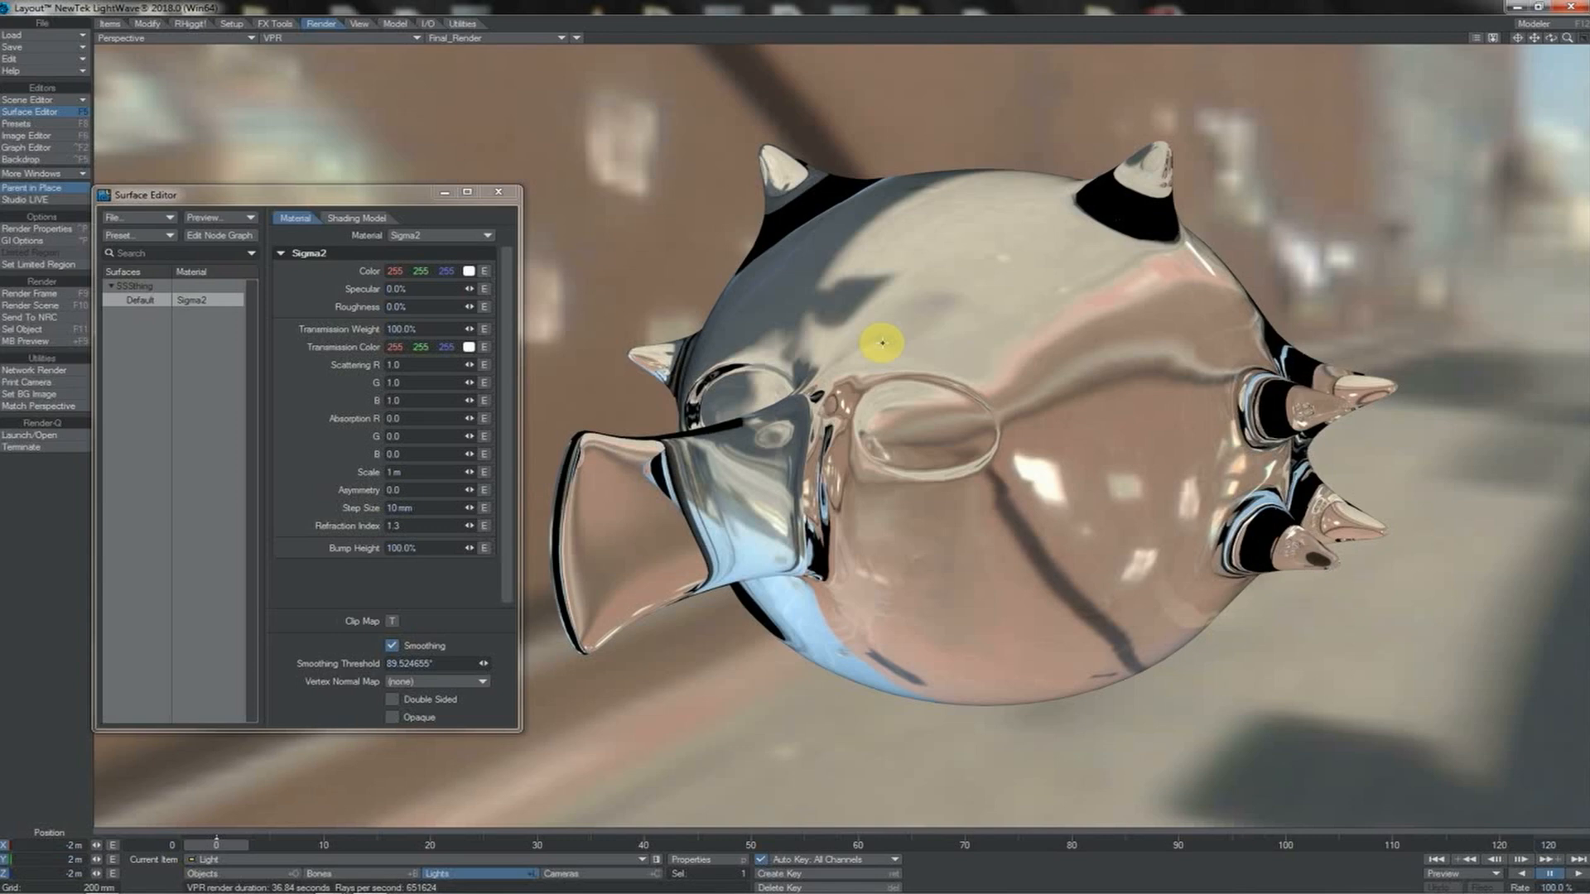
- Enable Affect Volumetrics for the environment light in its properties, and close the light properties
key(p)
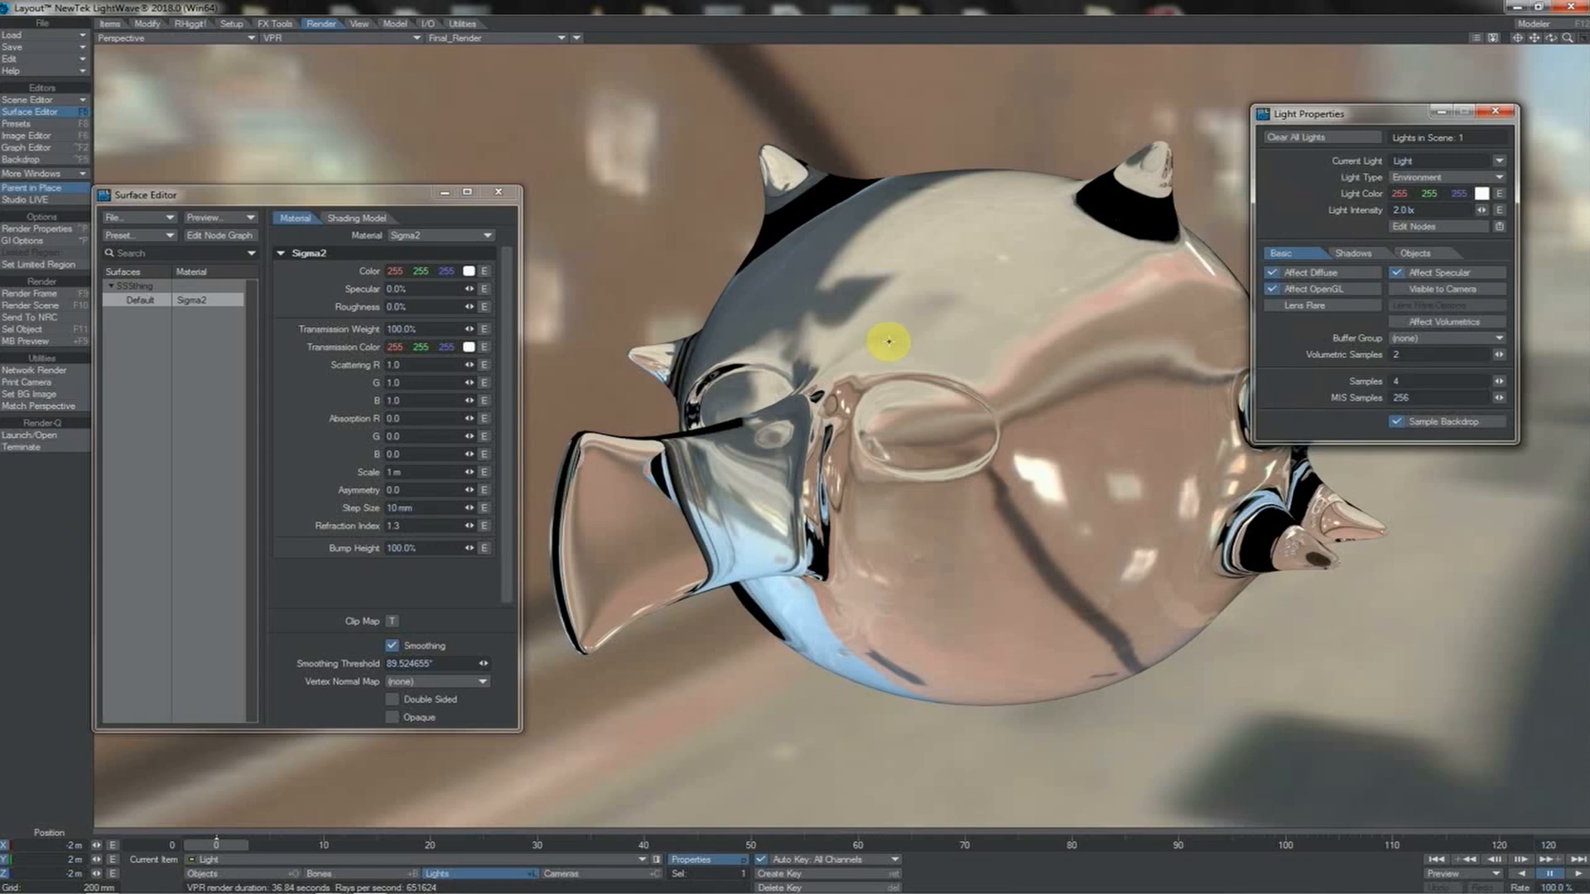
click(1403, 319)
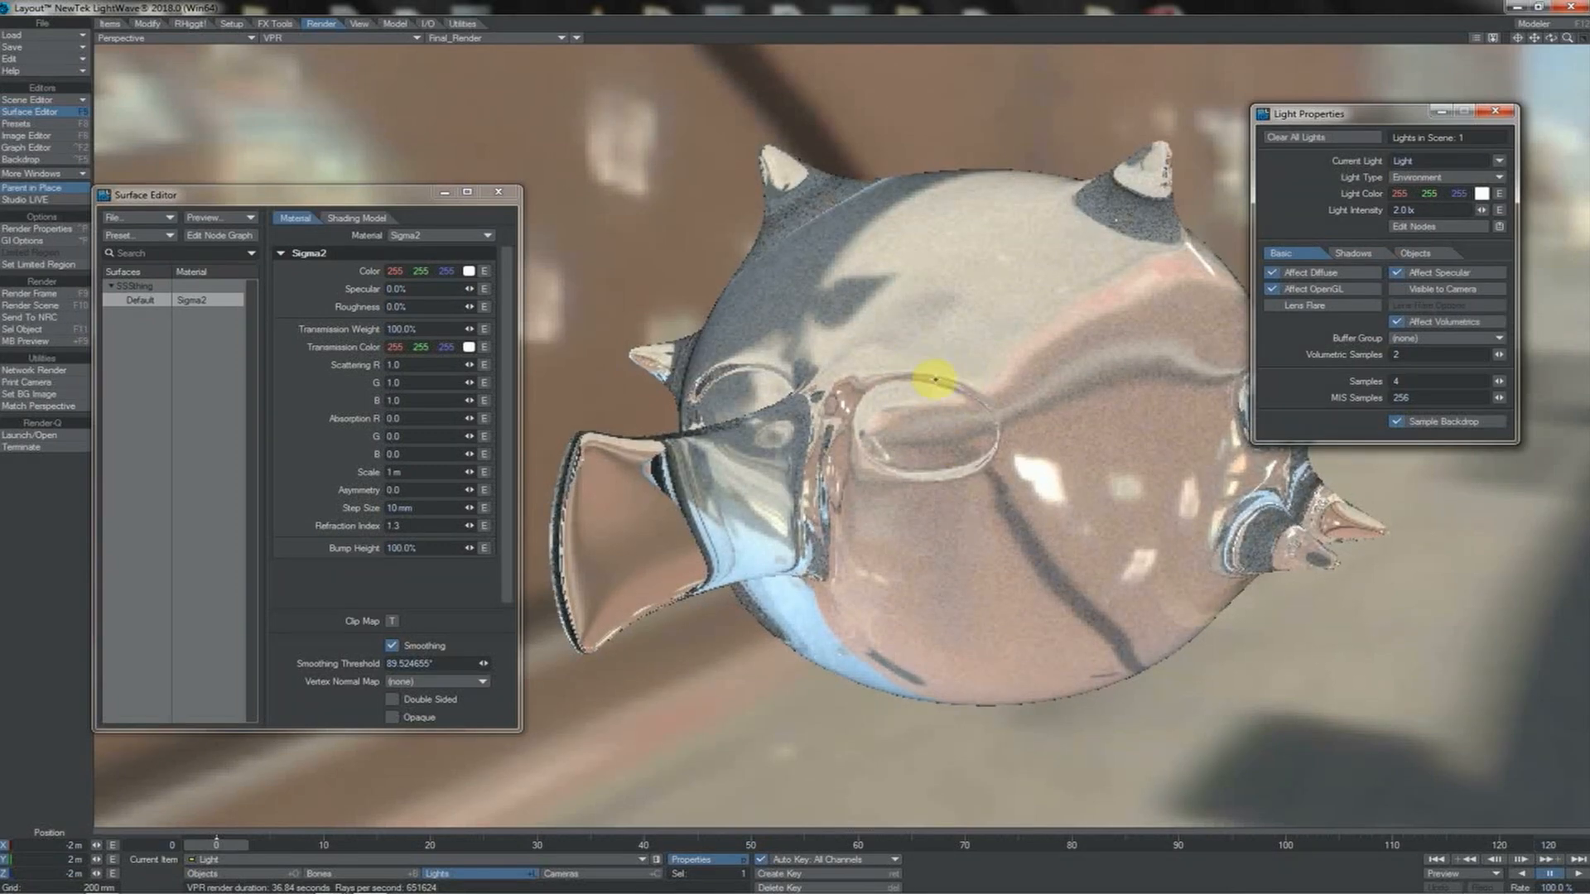
click(1501, 115)
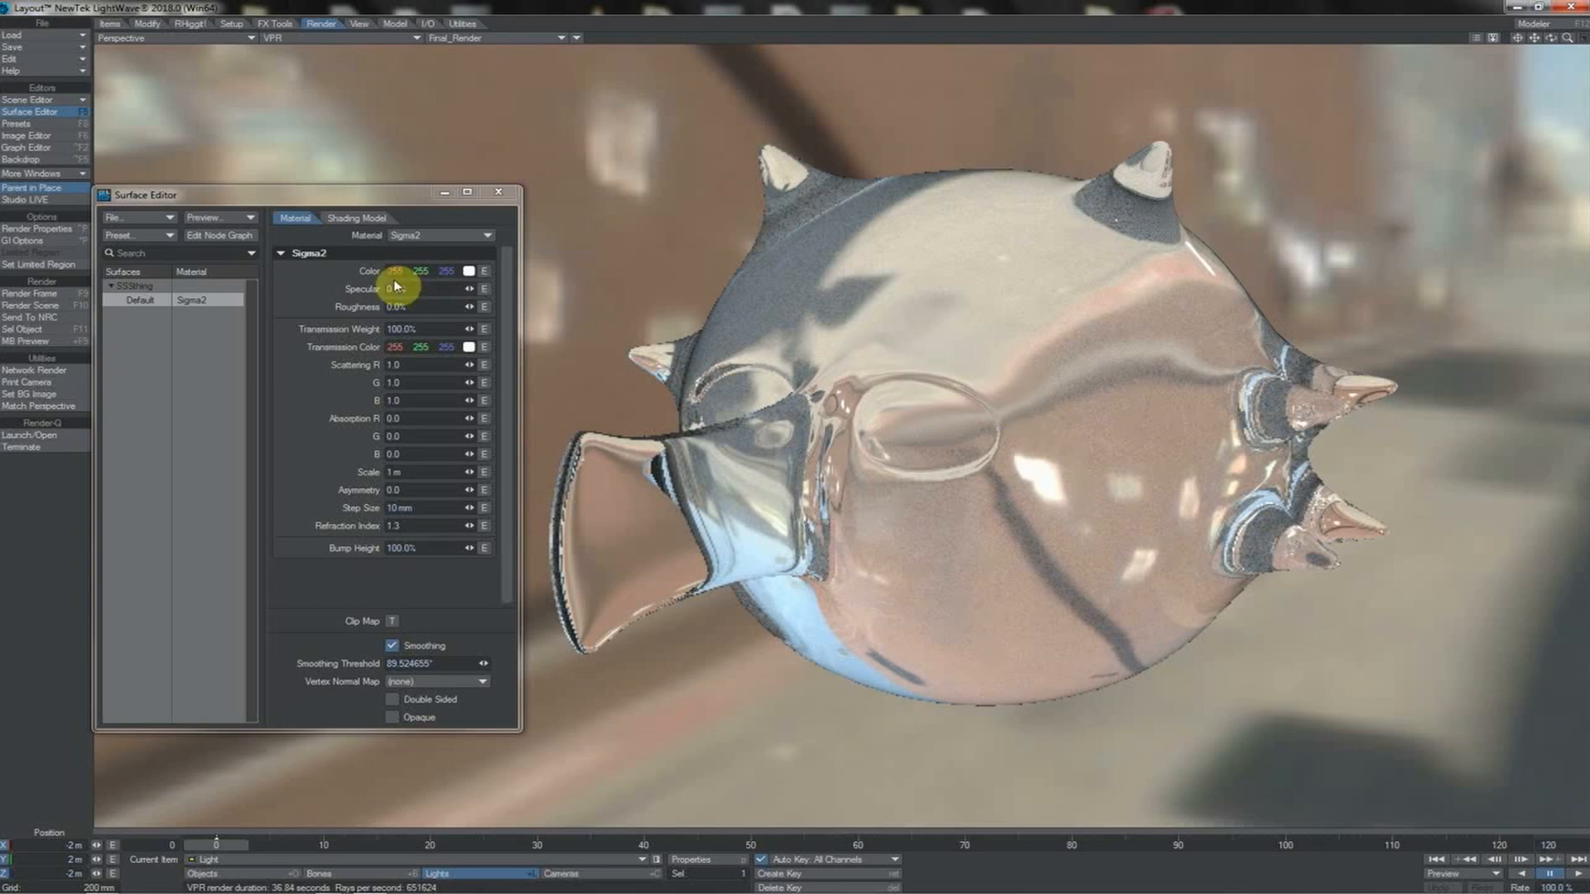
- Try Indirect Sampling in the volumetric render settings, switch it off again and close the render properties
click(38, 228)
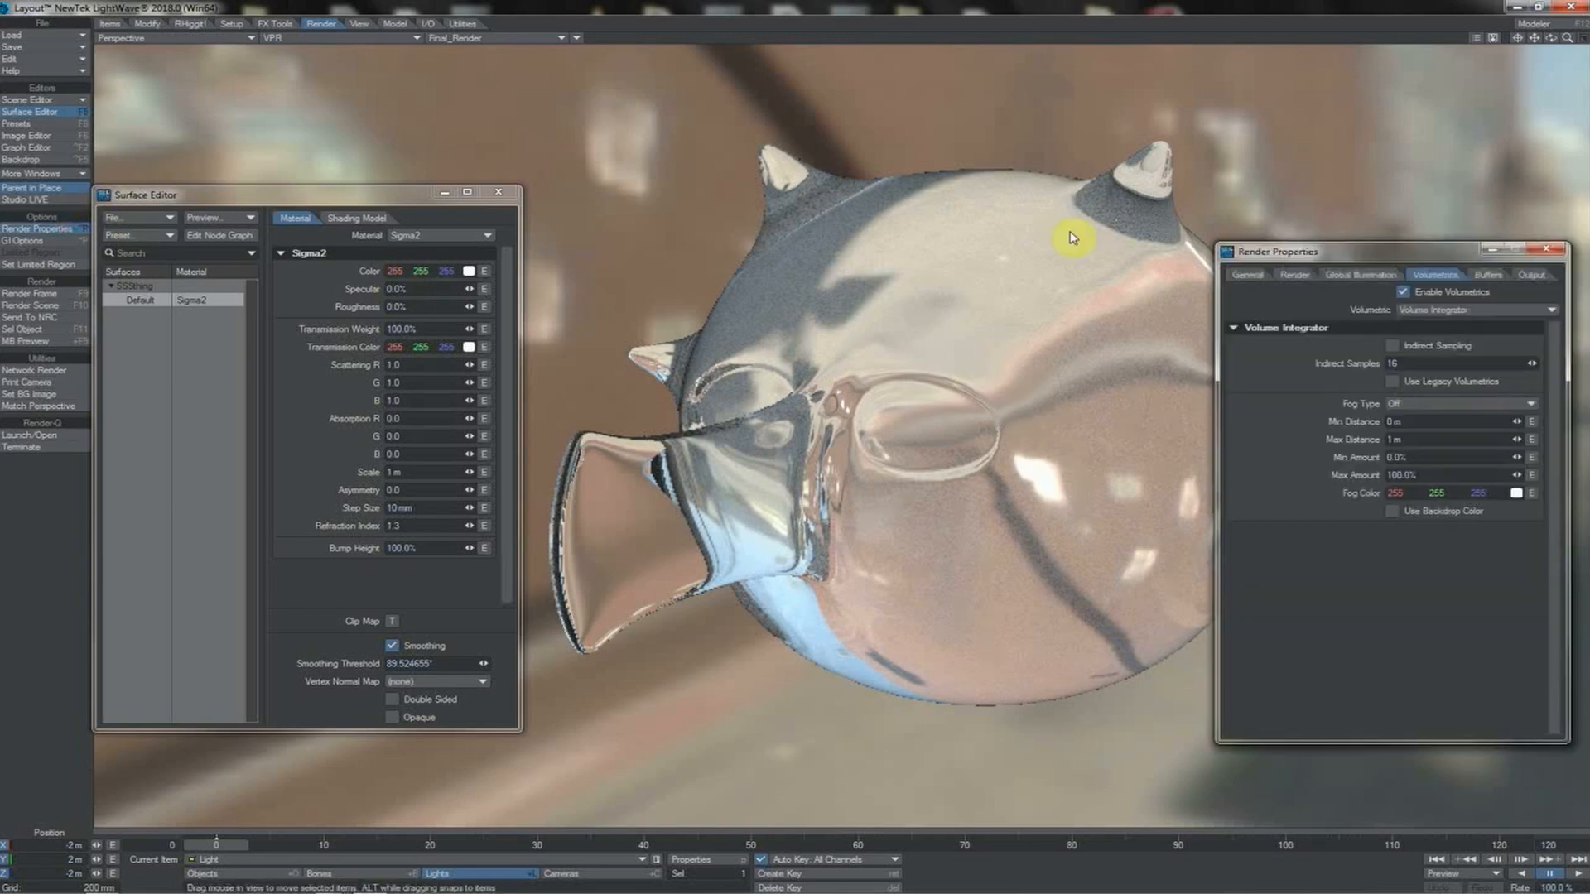
click(1405, 292)
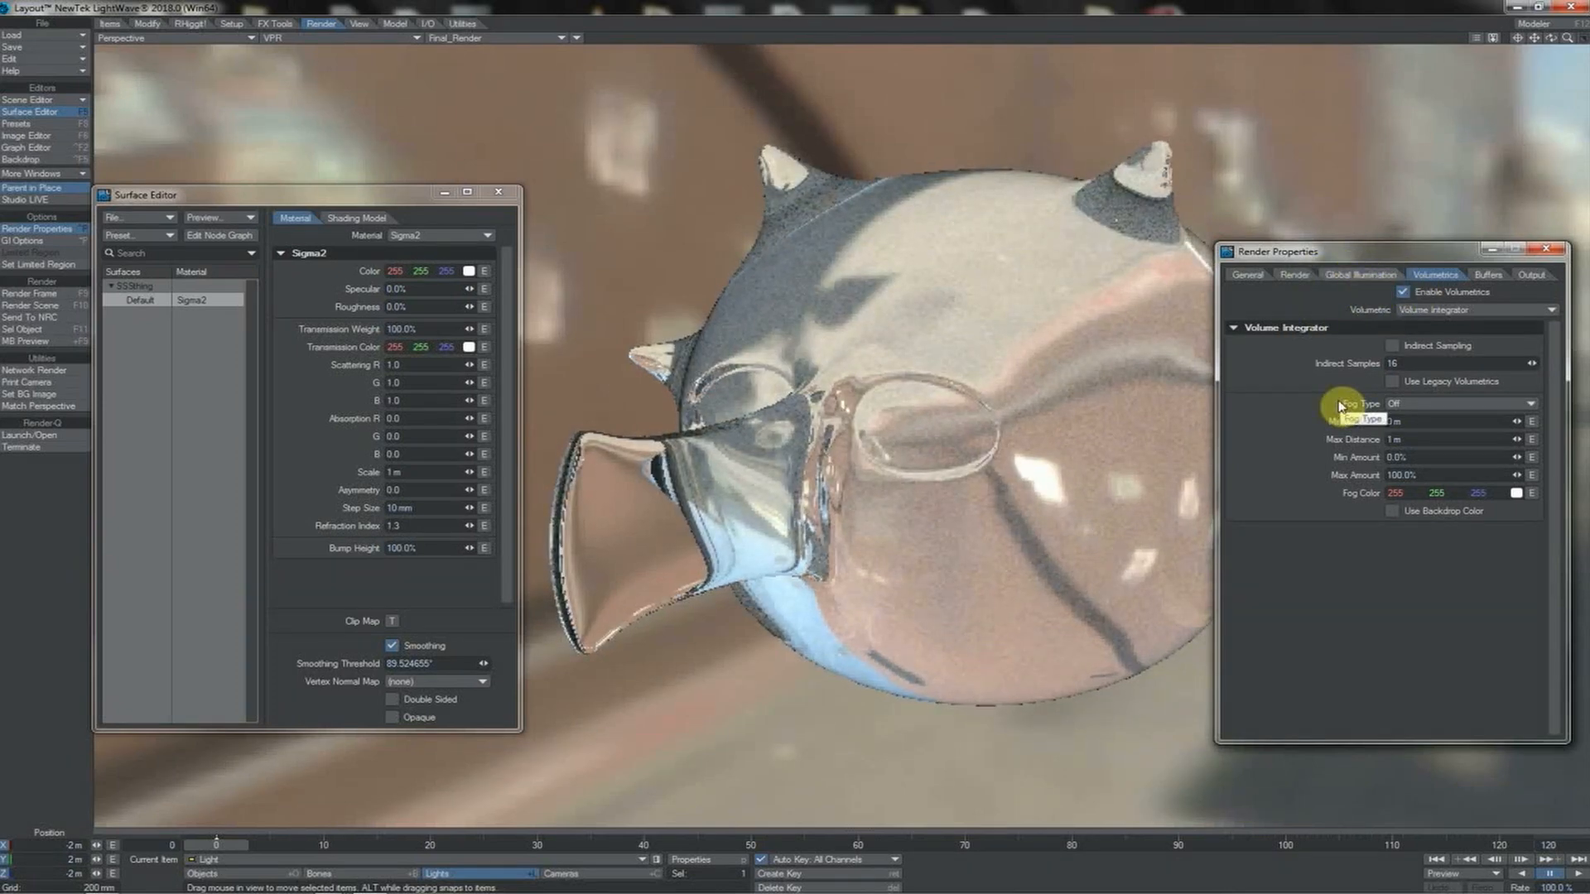
click(1396, 346)
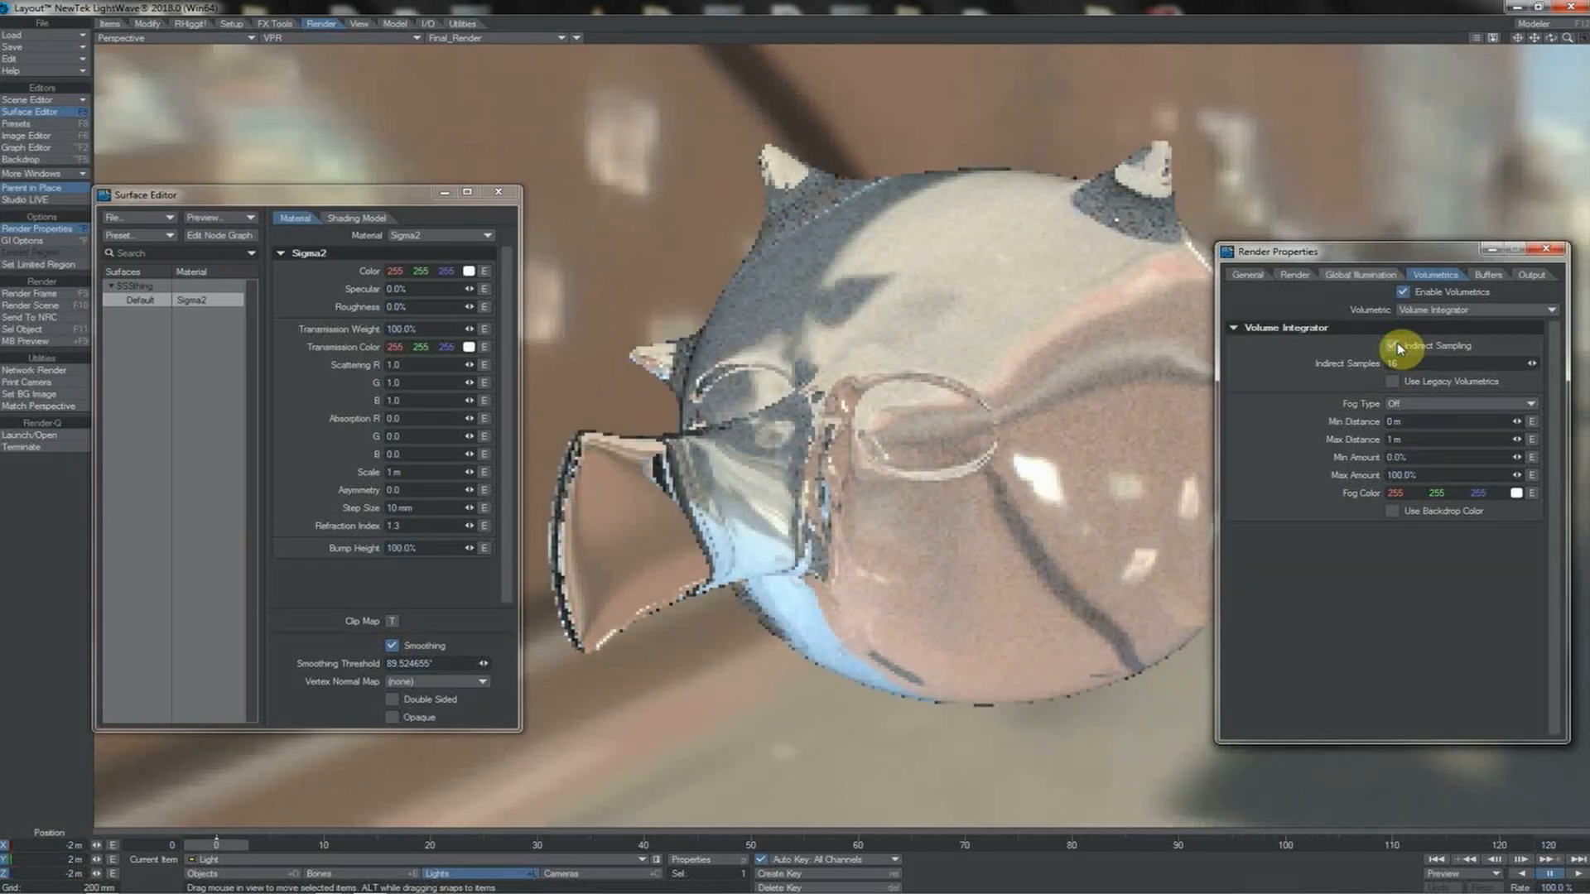
click(1396, 346)
click(1545, 249)
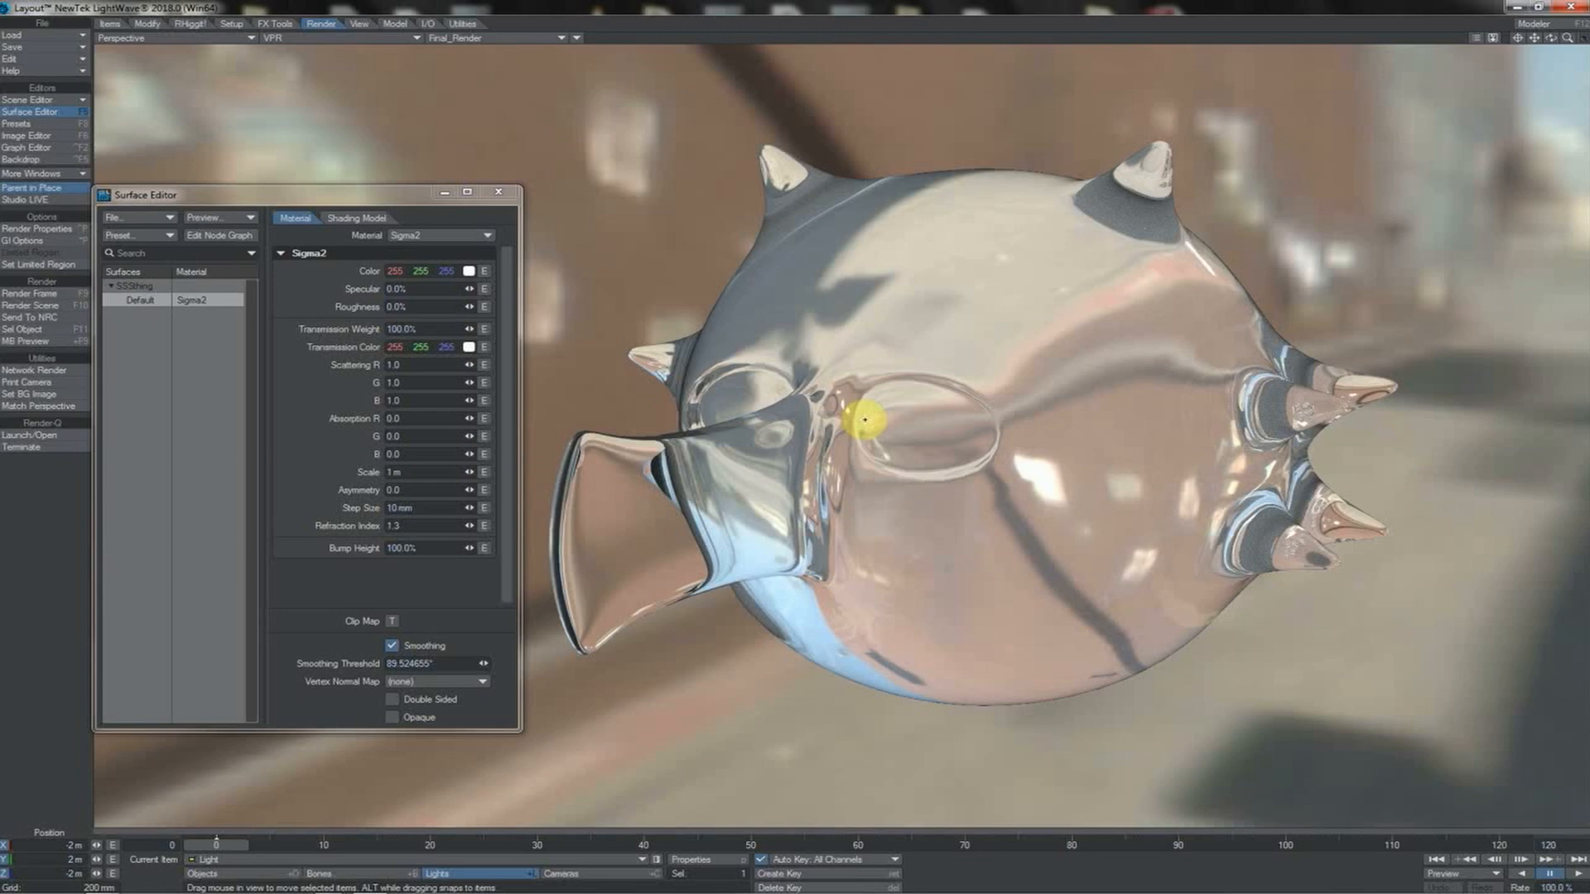
- Set the material's Scattering R, G and B to 0.0
click(416, 364)
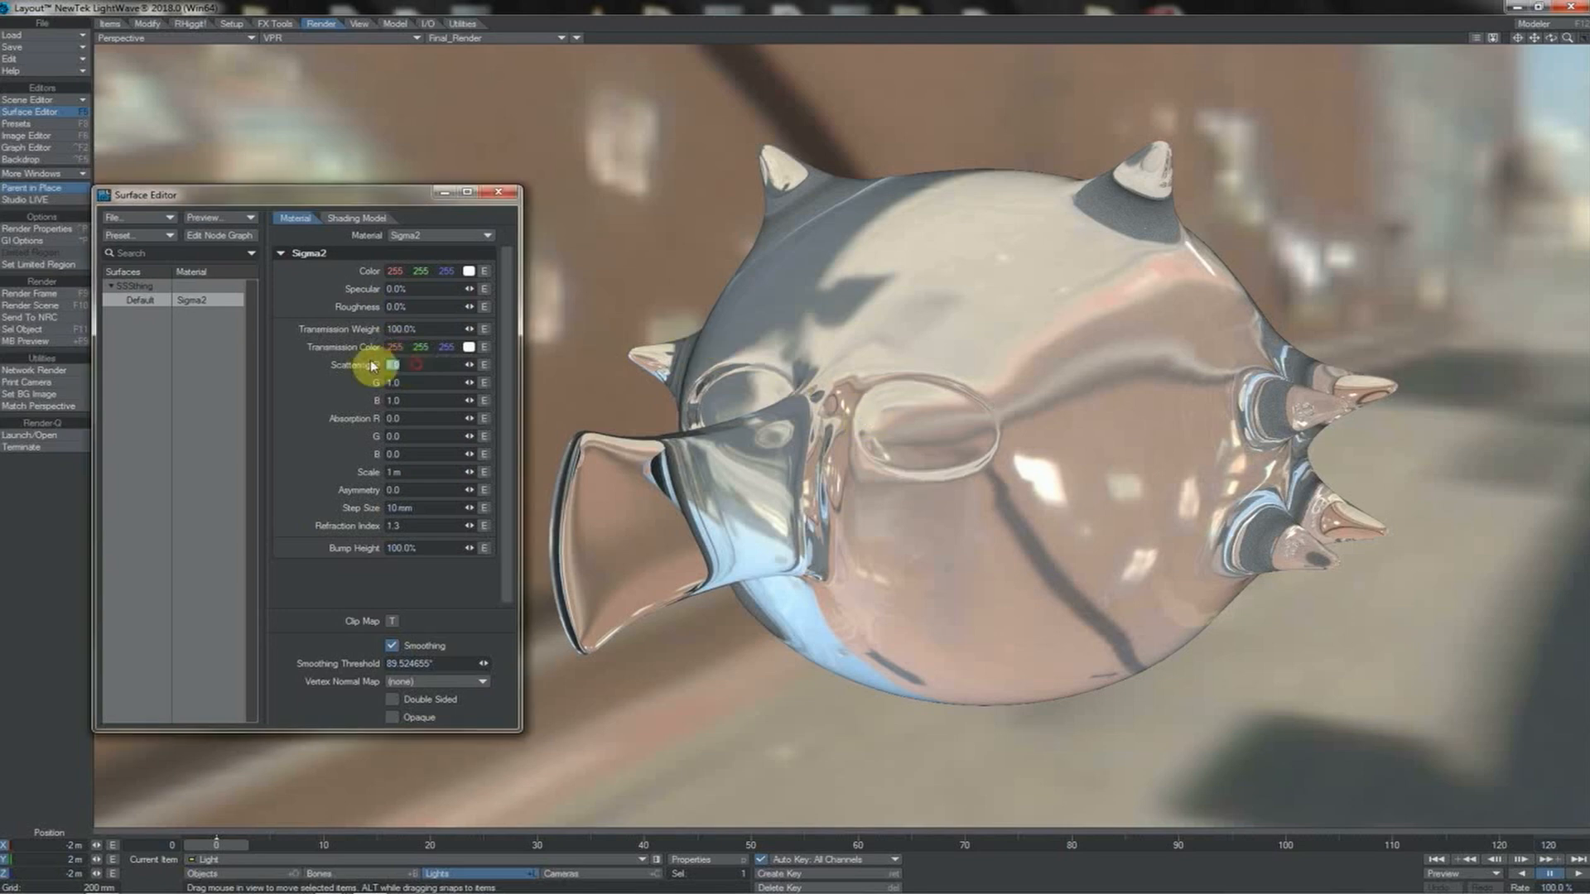
text(0)
key(Return)
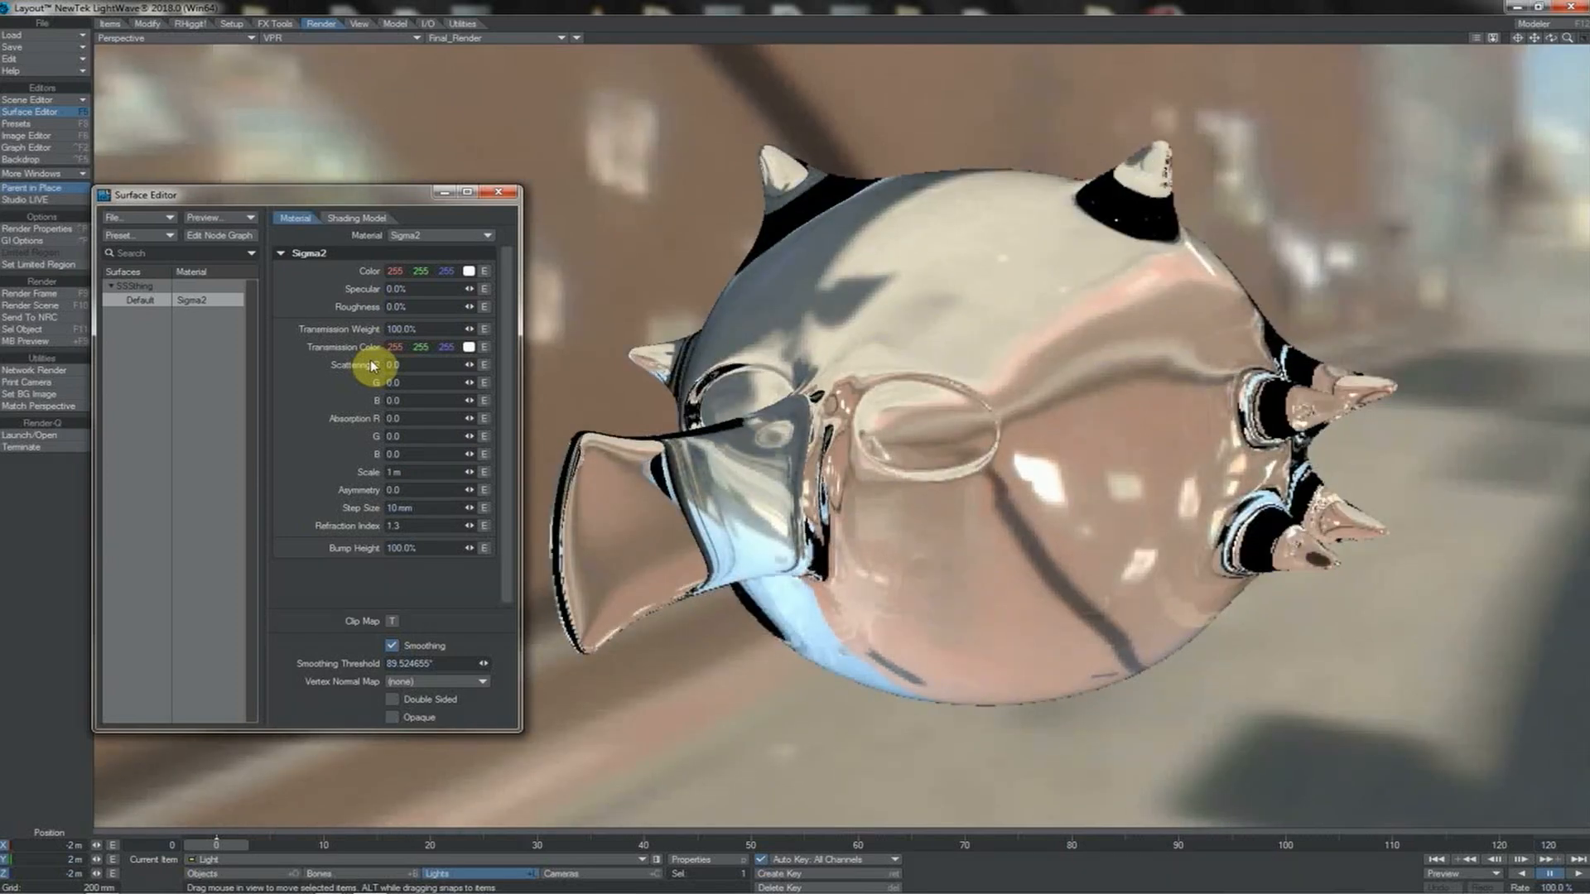
- Return the material's Scattering R, G and B to 1.0
click(370, 361)
text(1)
key(Return)
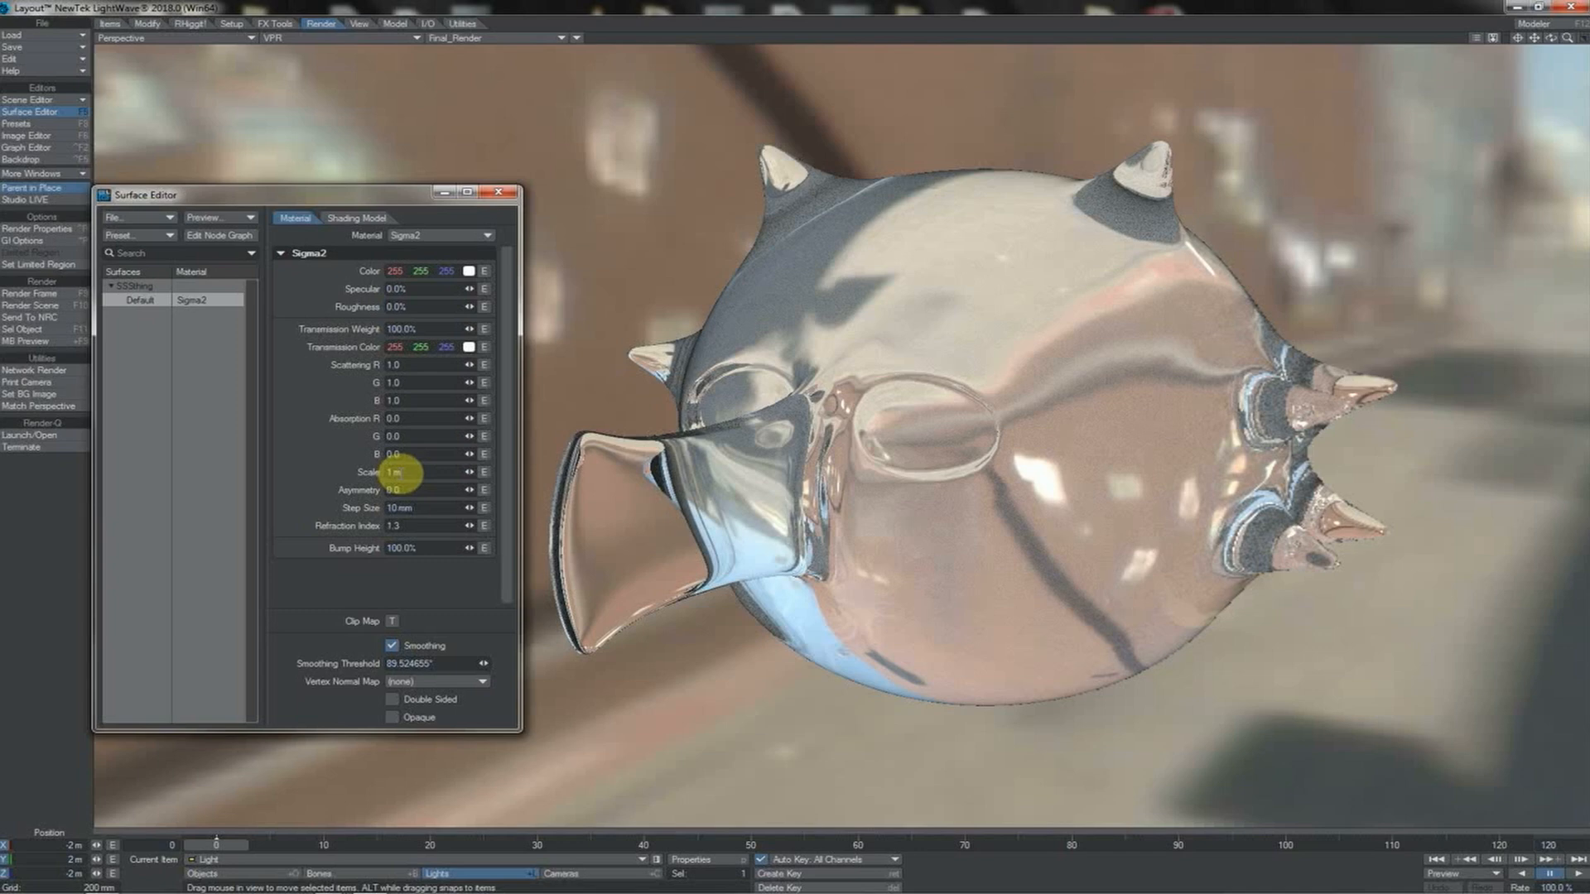
- Set the Sigma2 material's Scale to 10 mm
click(392, 473)
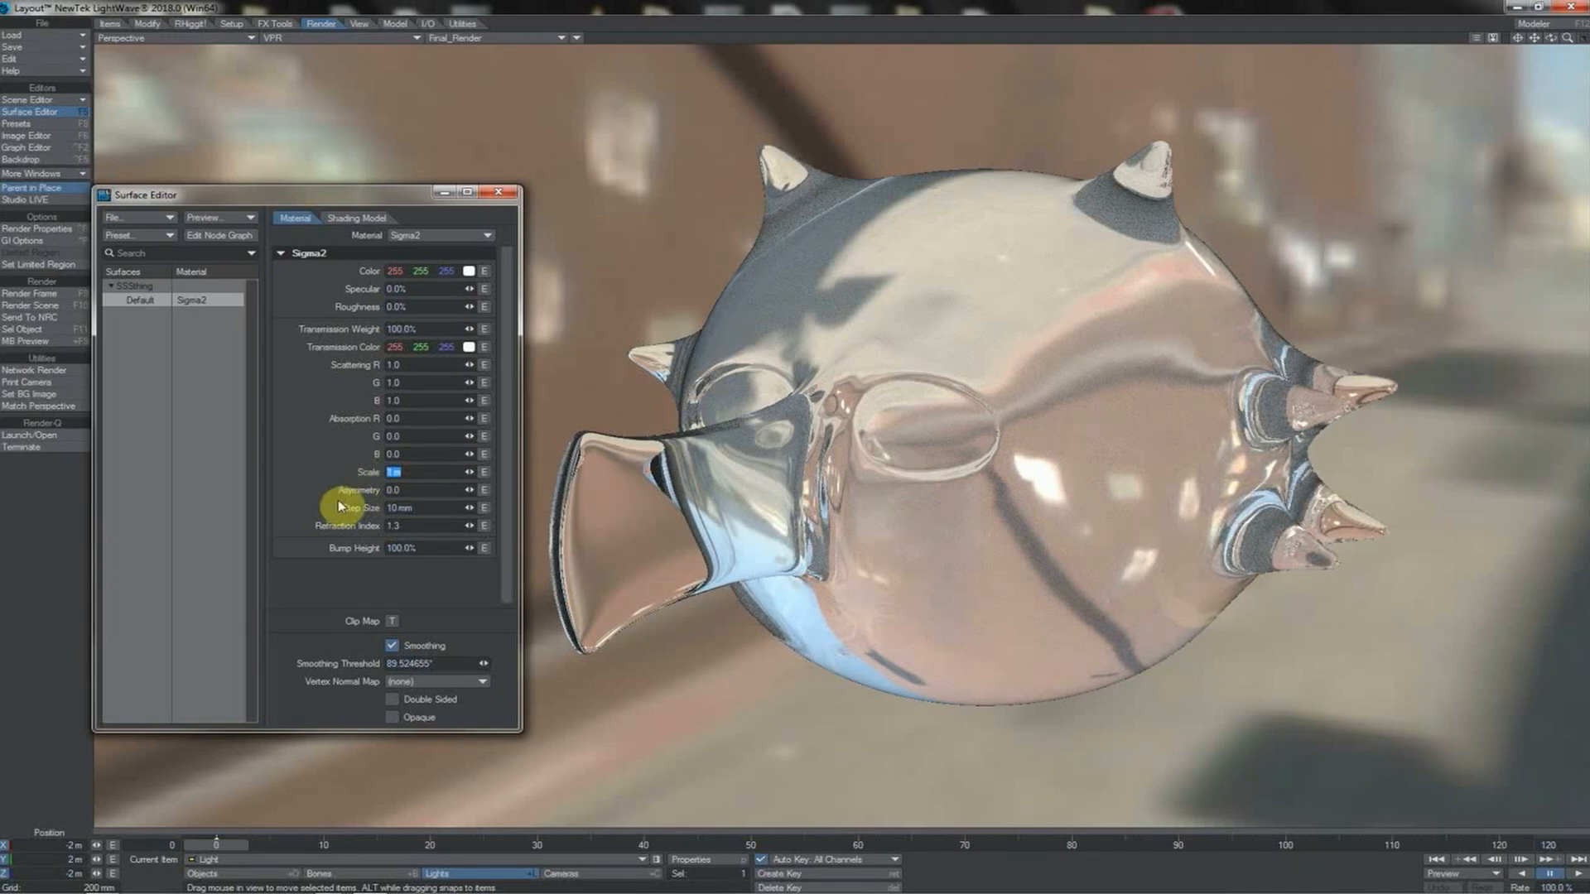
text(.01)
key(Return)
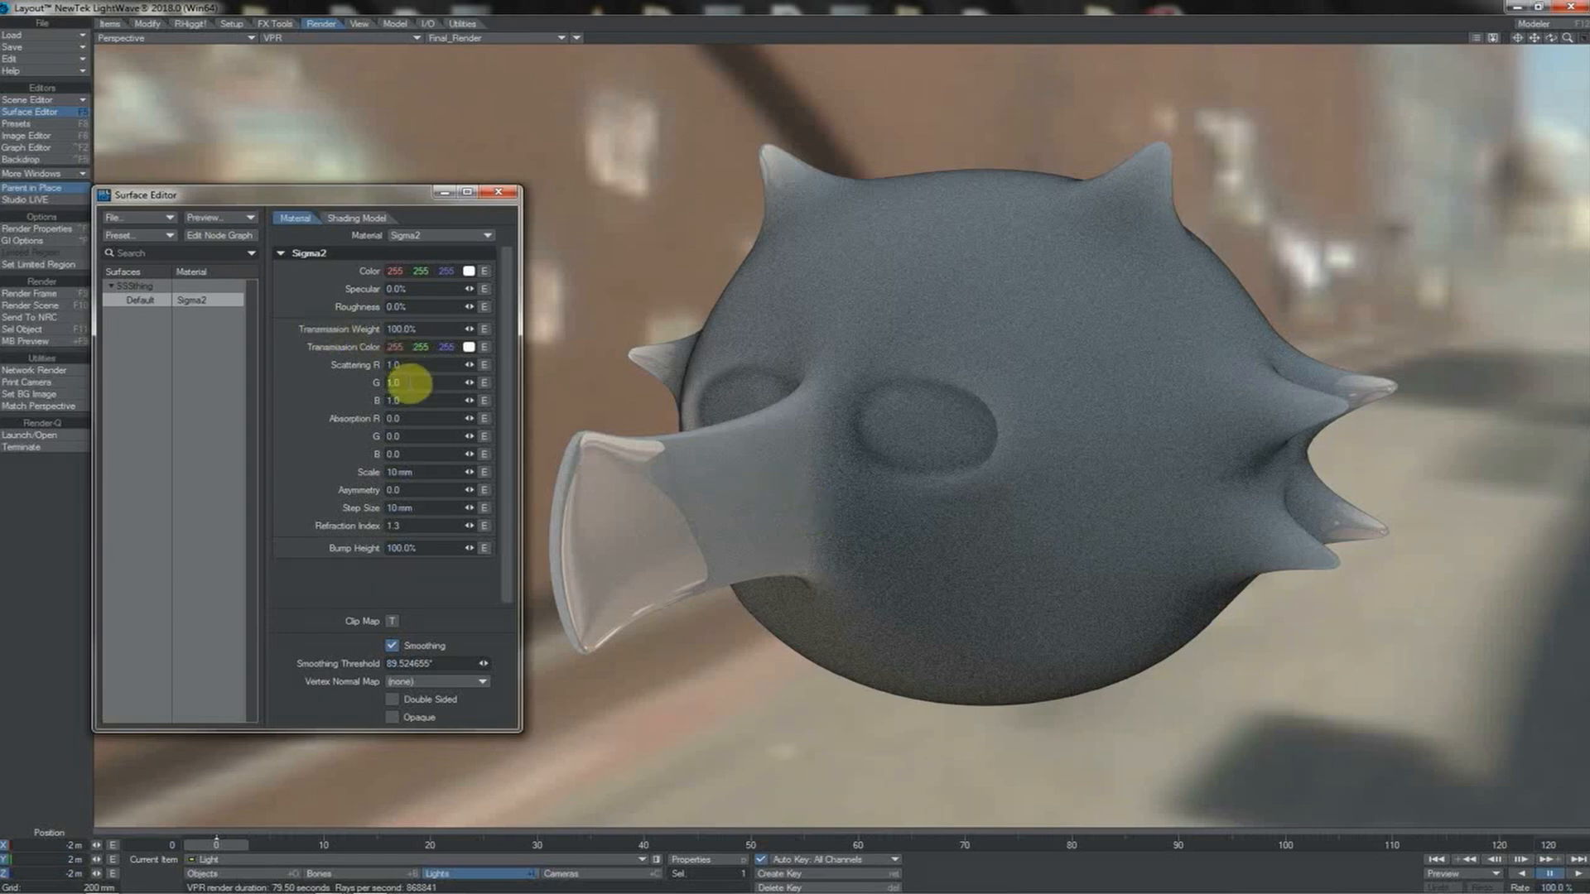
- Set the Scattering G and B values to 0.0, leaving only red scattering active
click(409, 382)
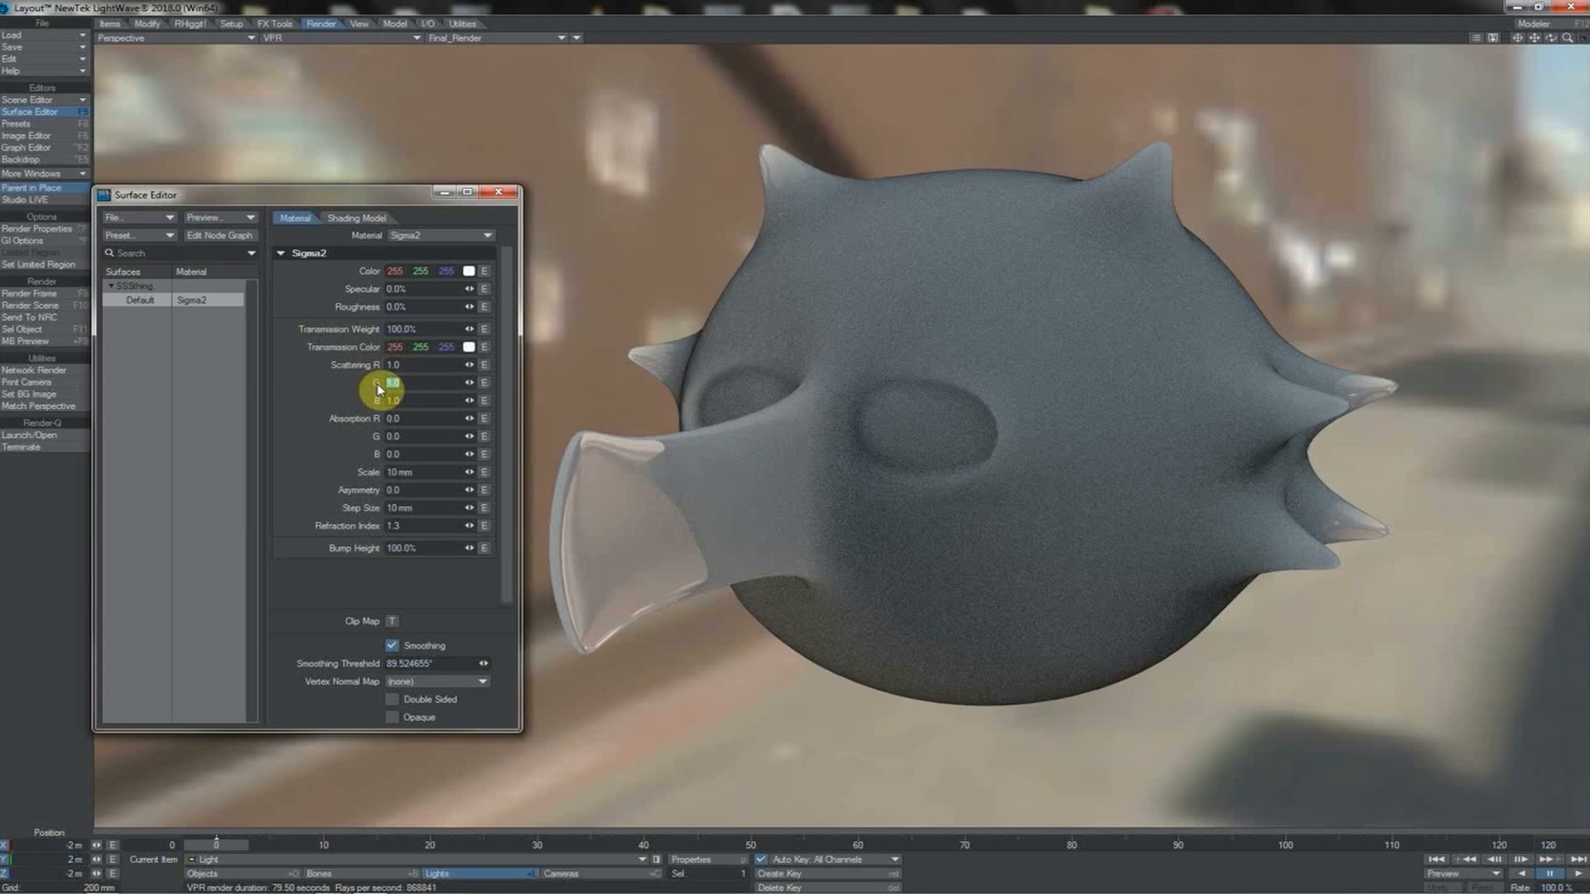
text(0)
key(Tab)
text(0)
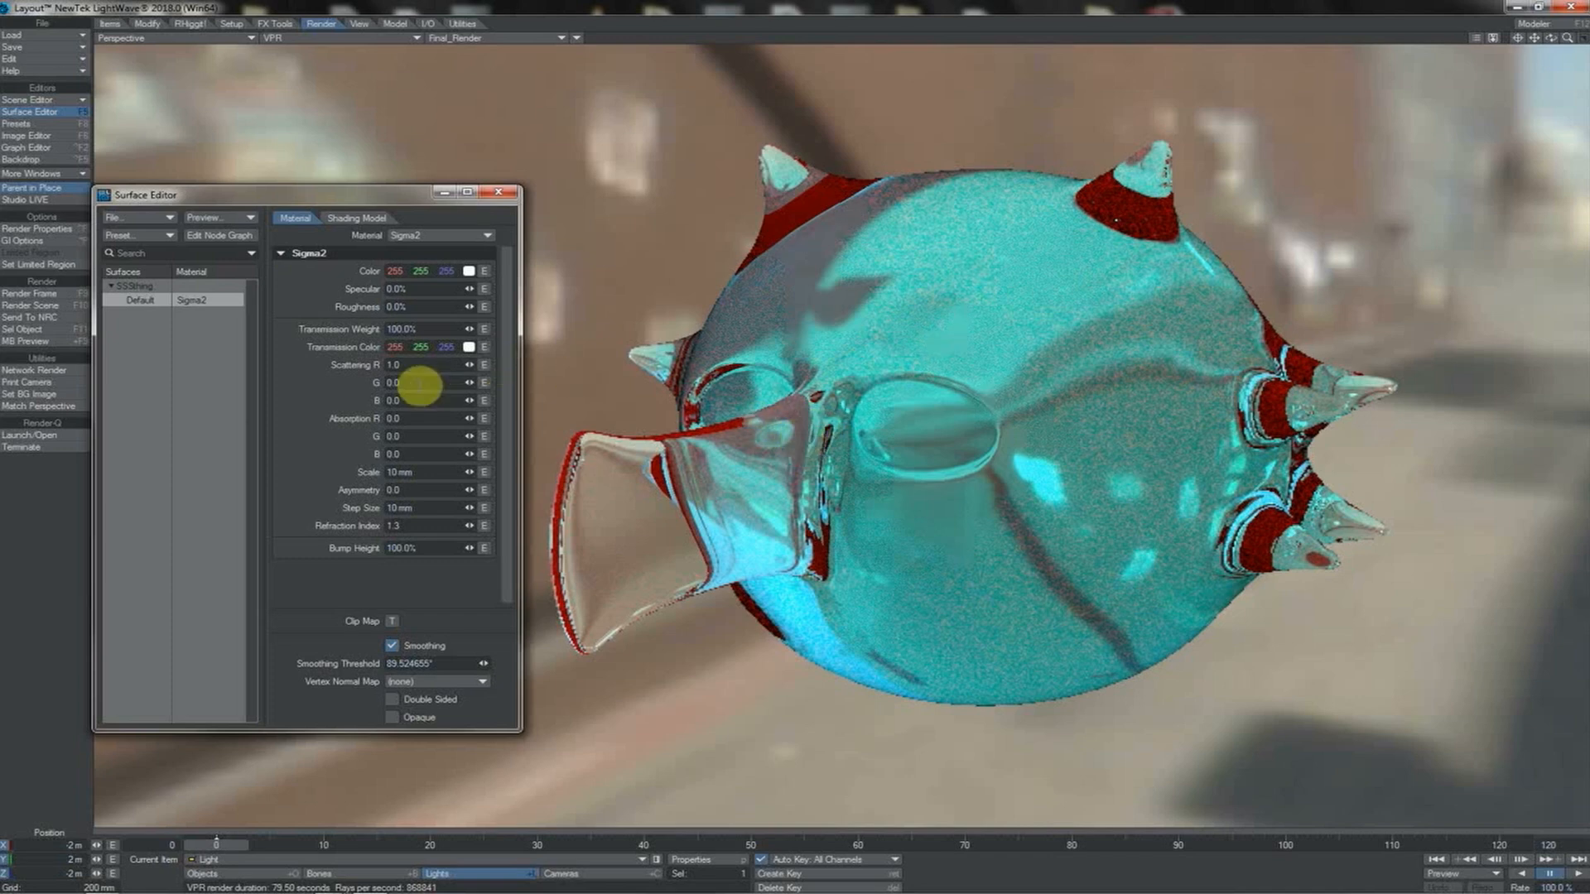
- Set the Scattering G and B values to 0.6 each
click(416, 384)
key(ctrl+a)
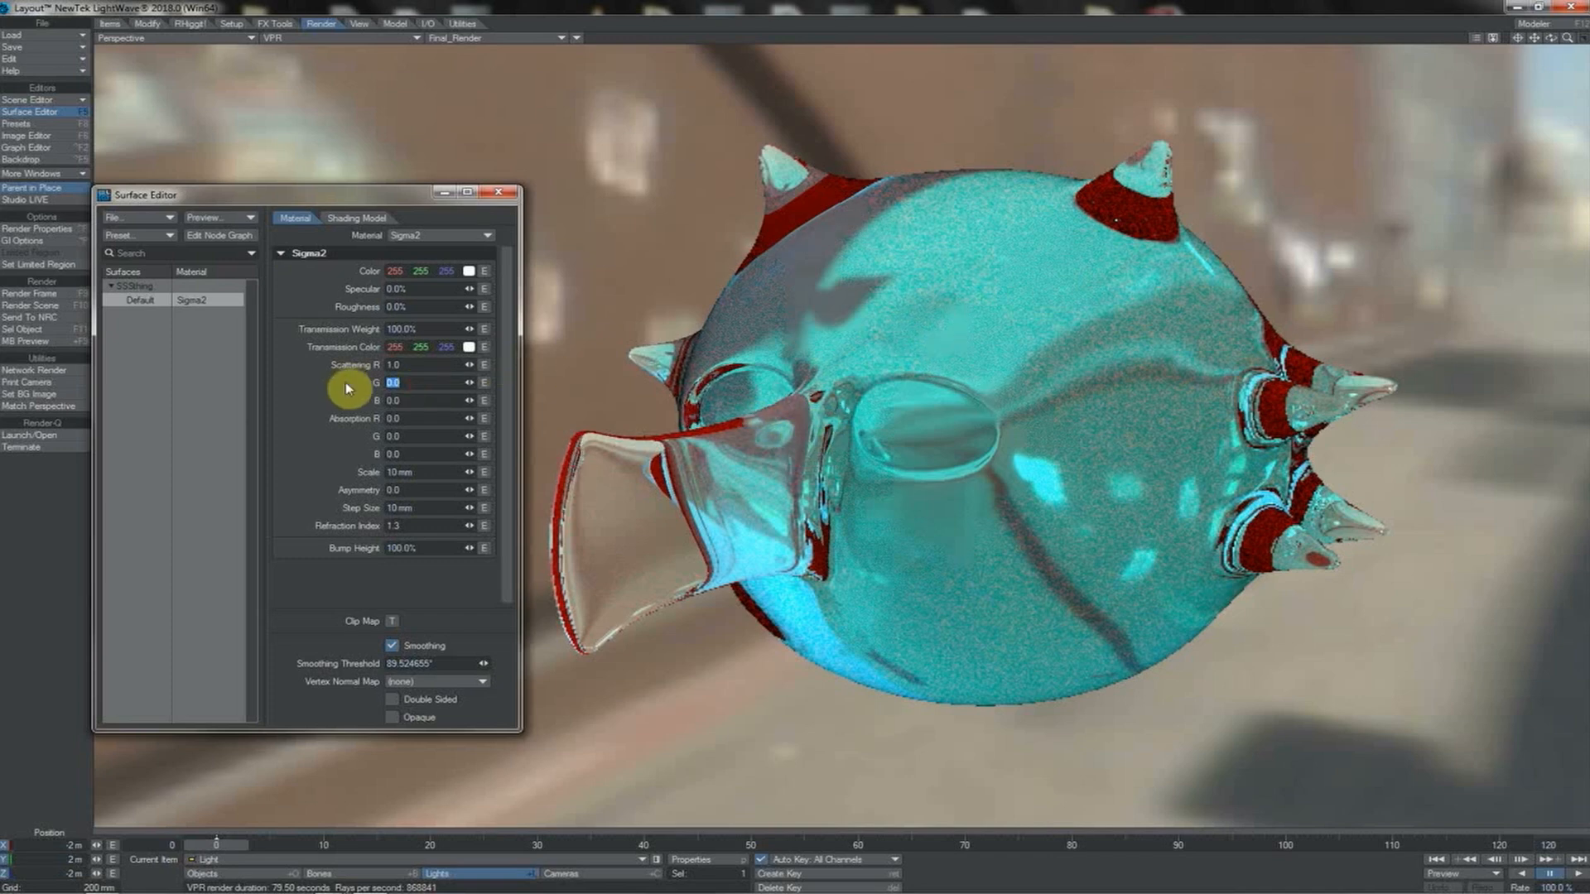
text(.6)
key(Tab)
text(.6)
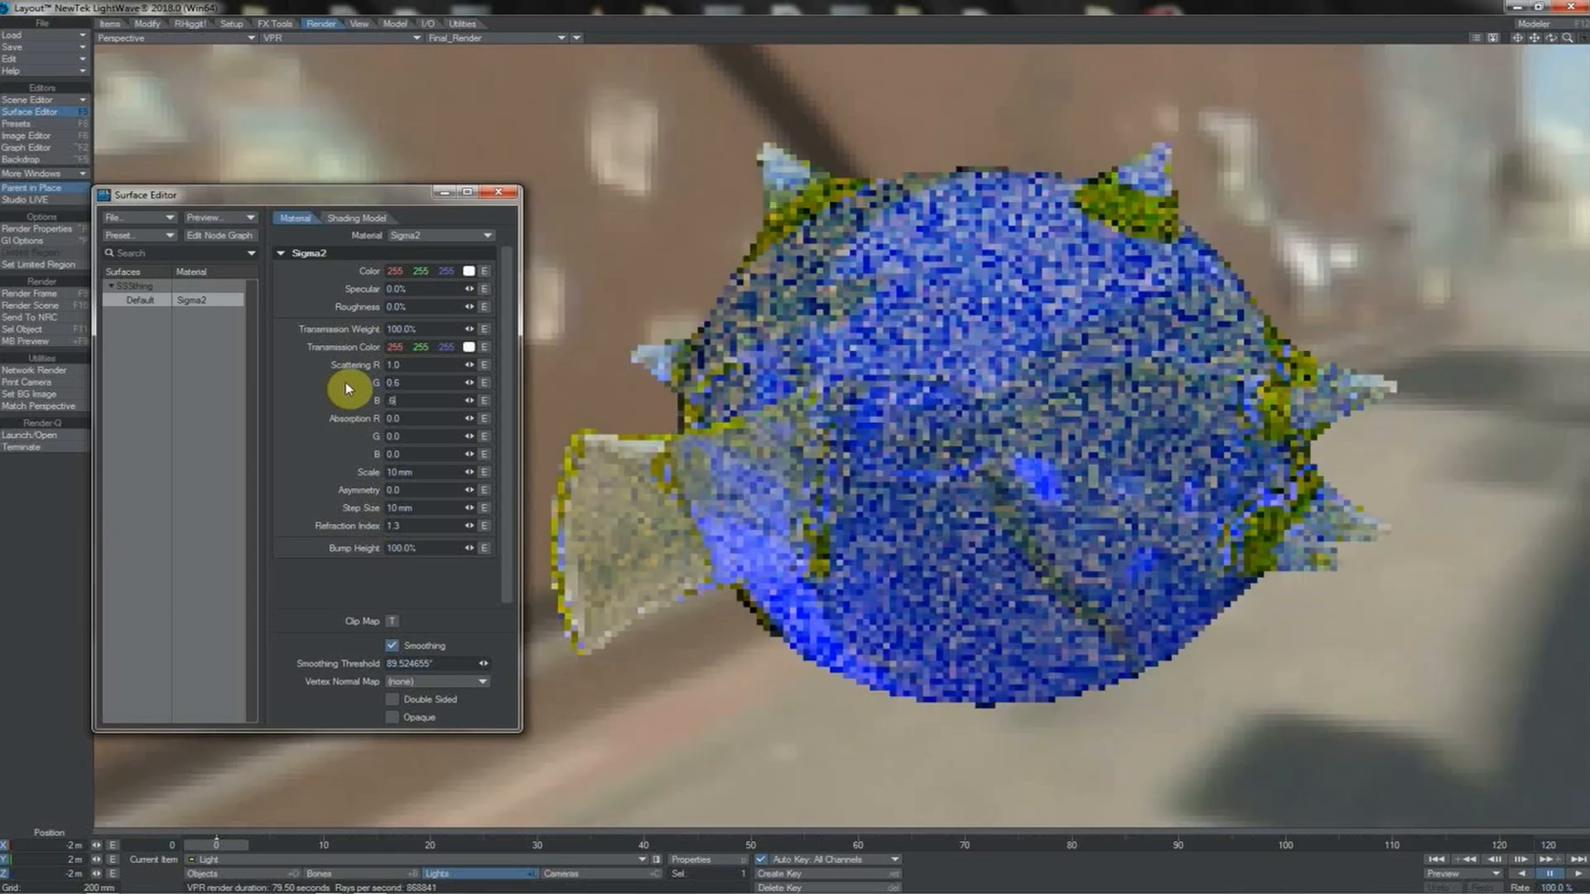
key(Tab)
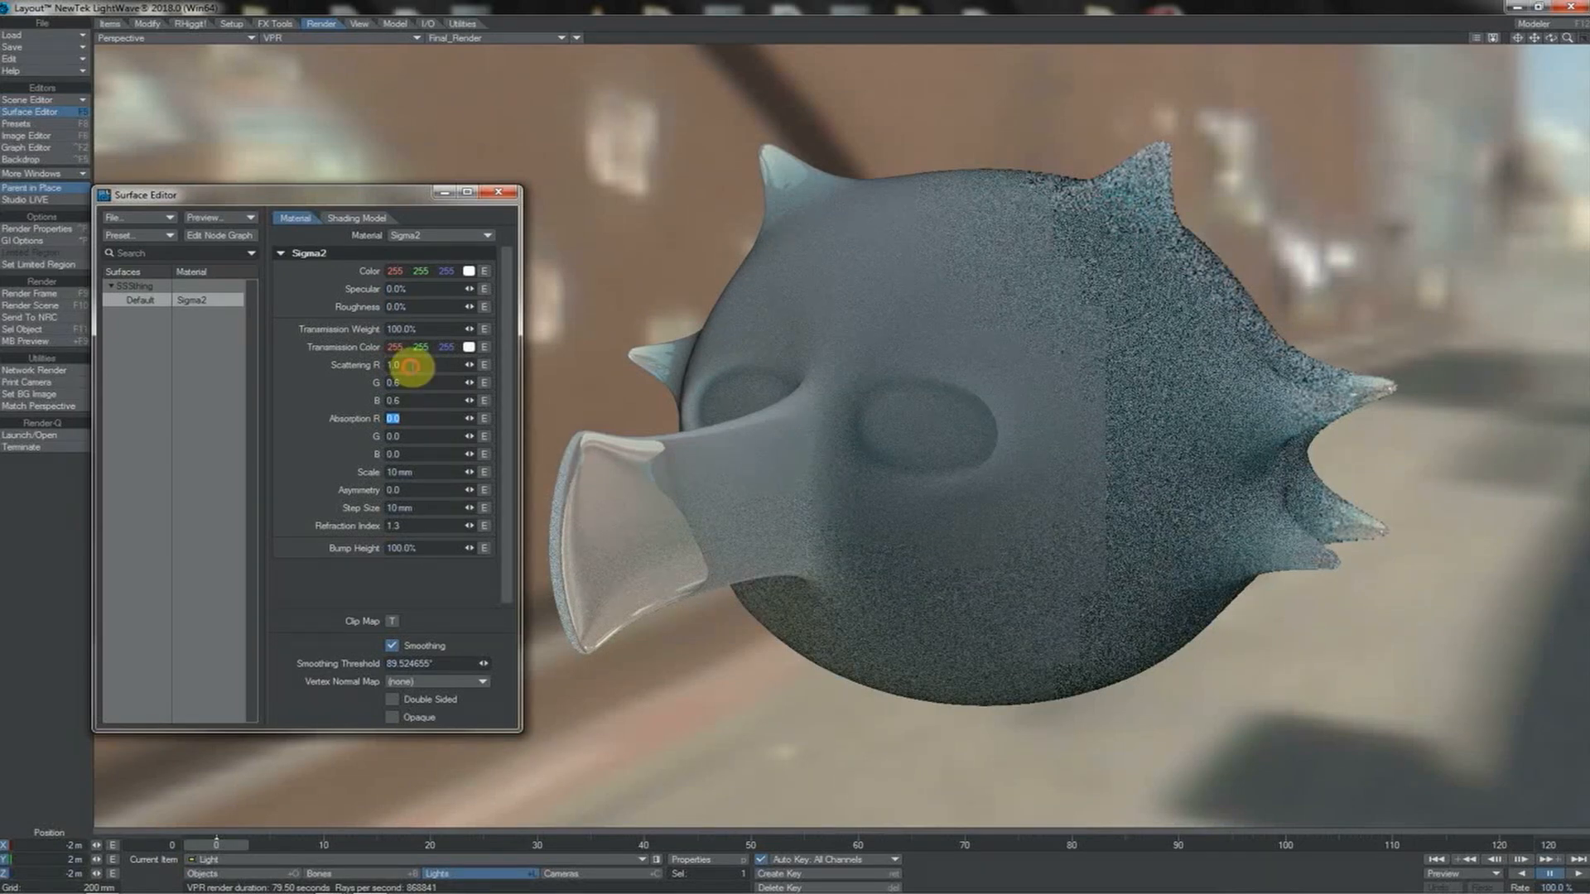
- Raise the material's Scattering R value to 5.0
click(411, 365)
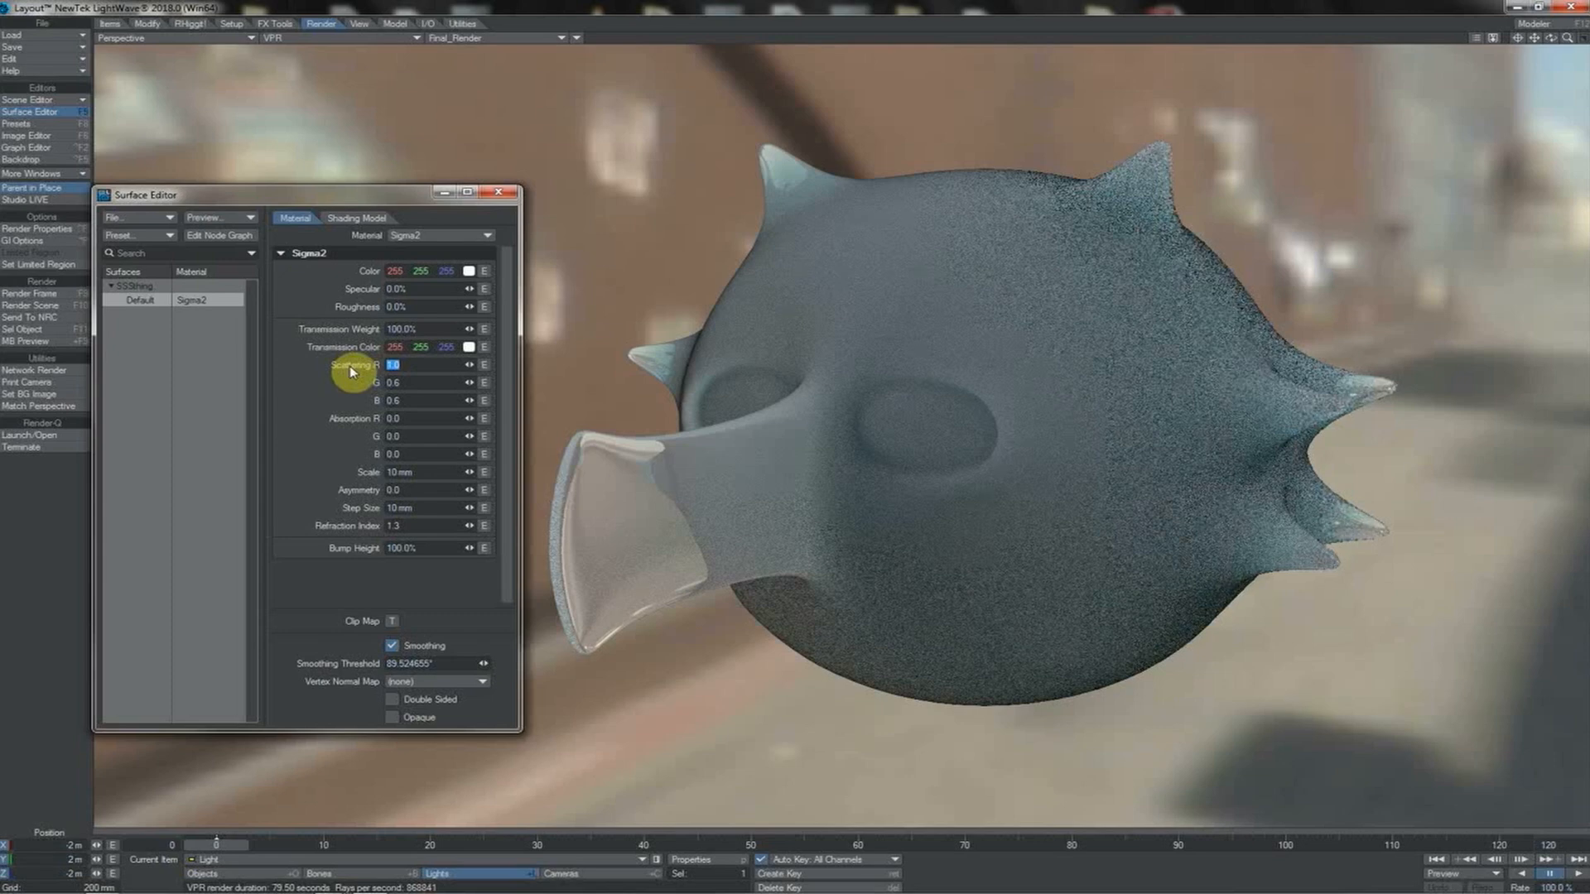
text(5)
key(Return)
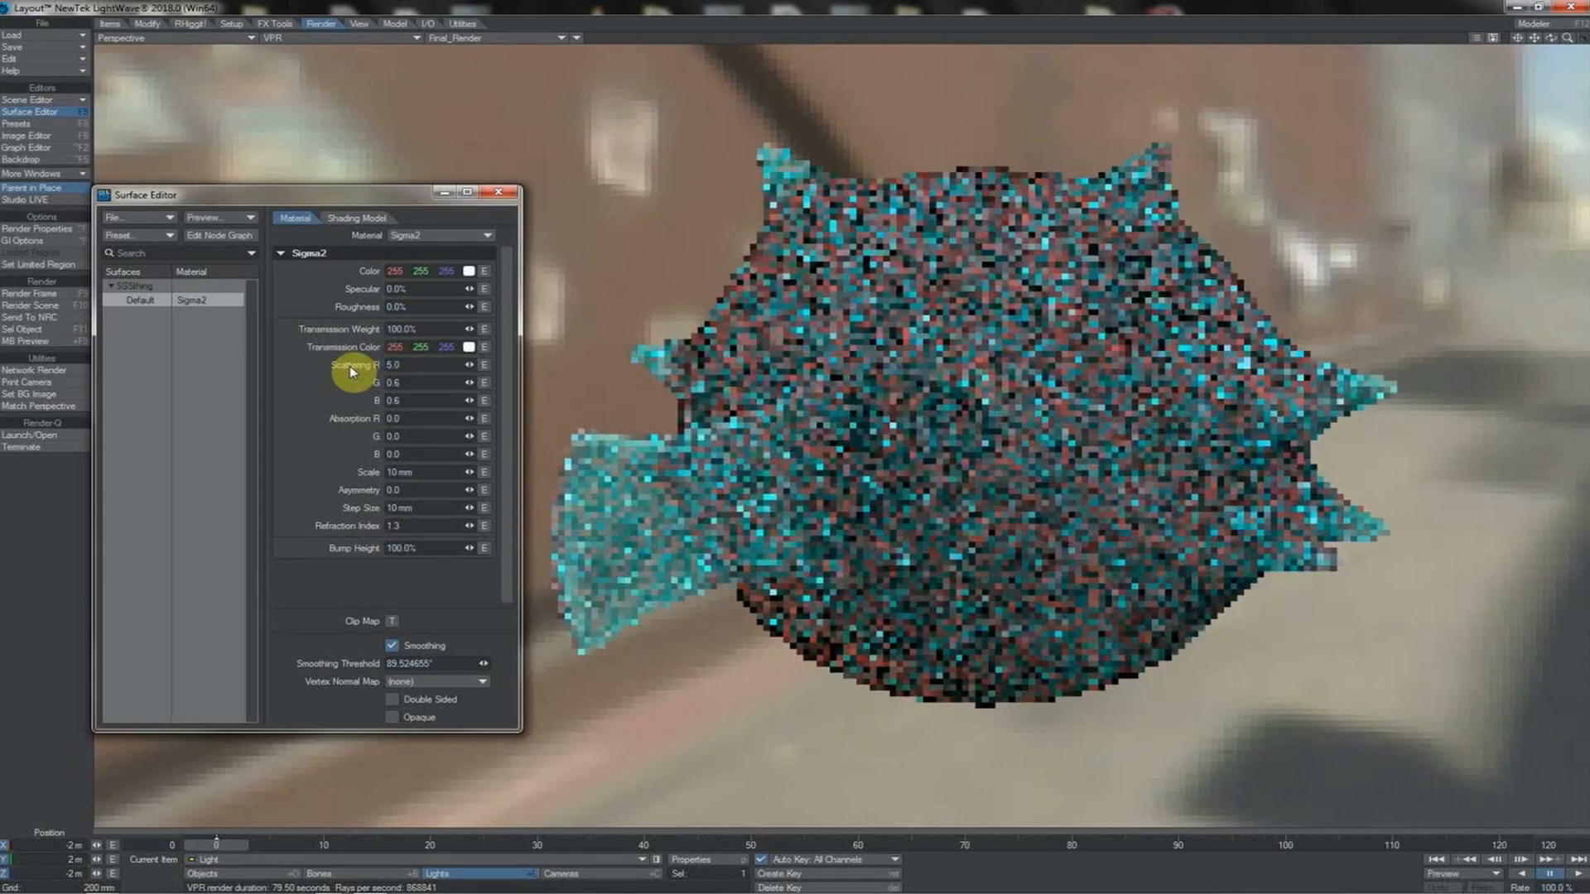
mouse_move(855, 323)
mouse_down()
mouse_move(911, 479)
mouse_move(923, 401)
mouse_move(884, 390)
mouse_move(927, 394)
mouse_move(944, 383)
mouse_move(934, 362)
mouse_move(919, 408)
mouse_move(933, 397)
mouse_move(896, 445)
mouse_move(951, 461)
mouse_move(906, 464)
mouse_move(781, 177)
mouse_move(789, 195)
mouse_up()
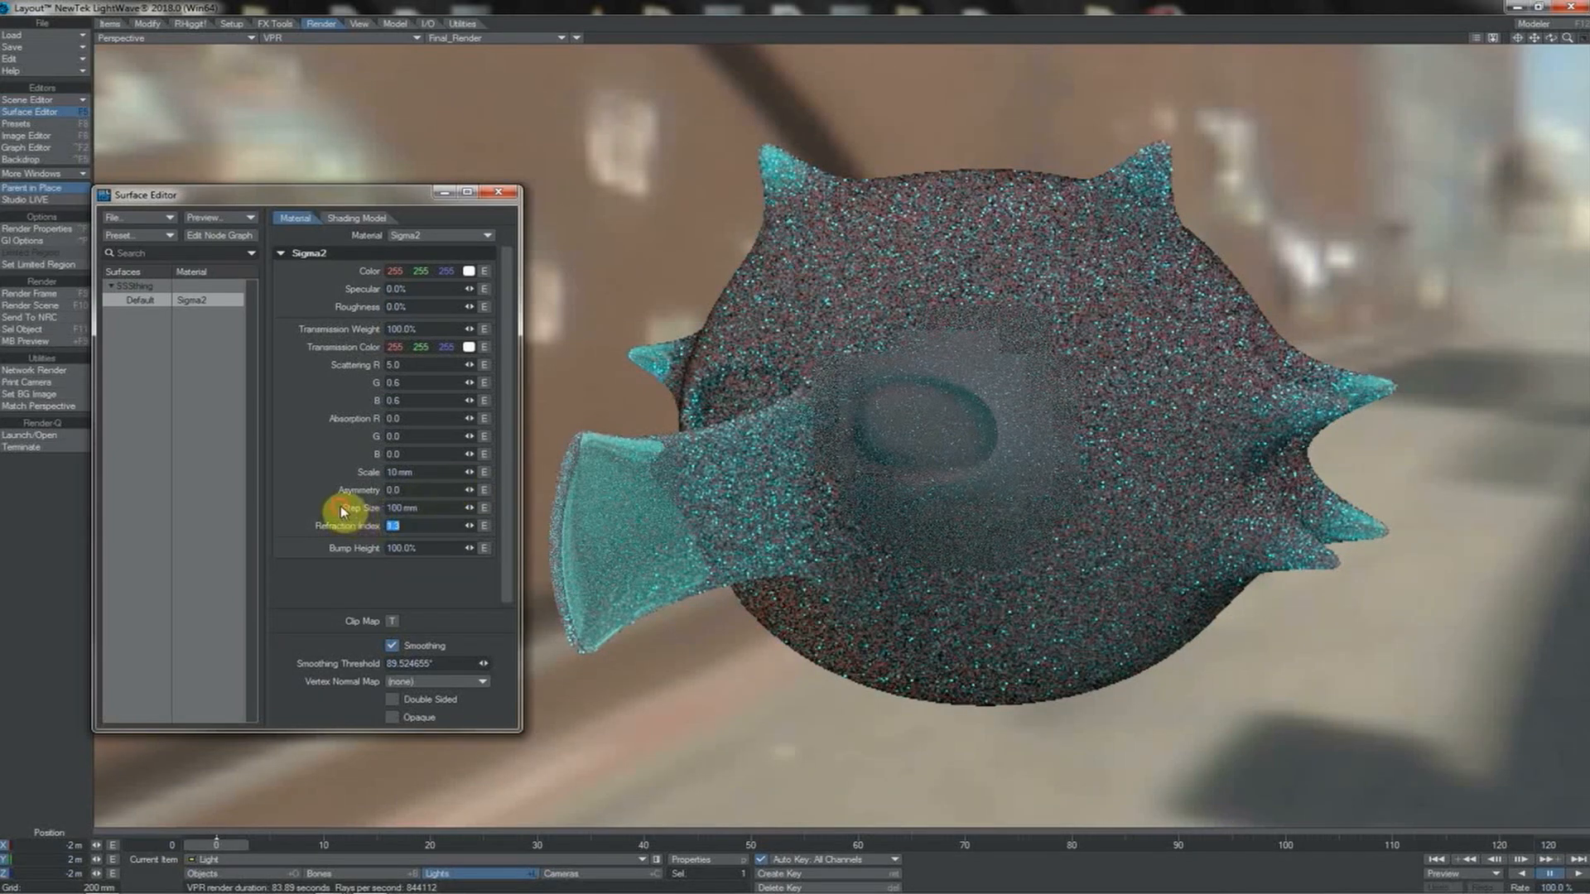
- Set the material's Step Size to 1 mm after trying 100 mm
key(Return)
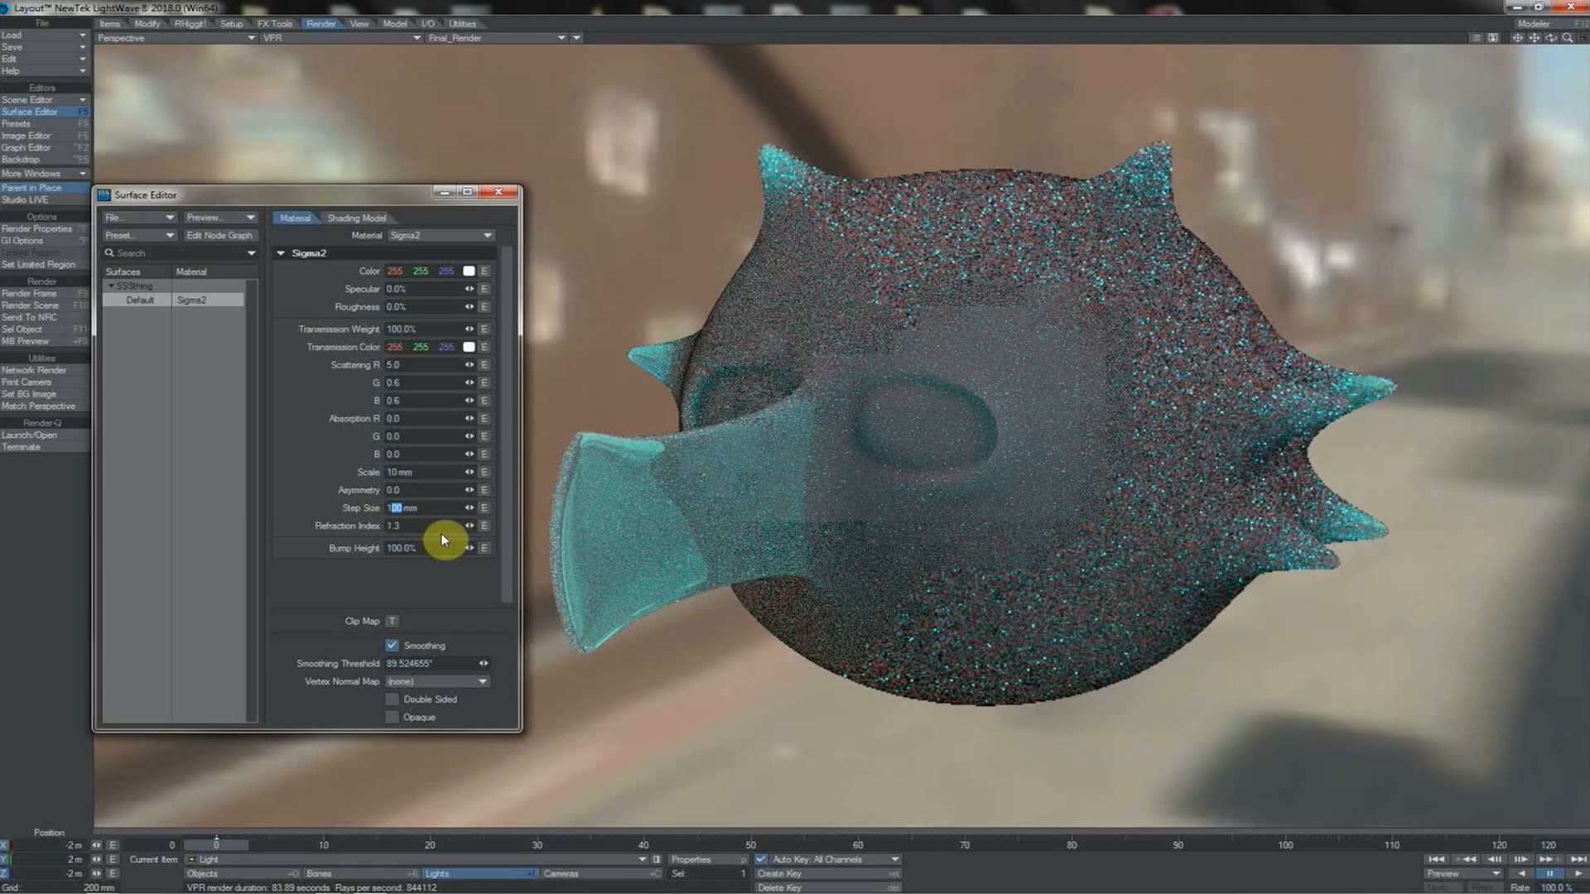
key(BackSpace)
key(Return)
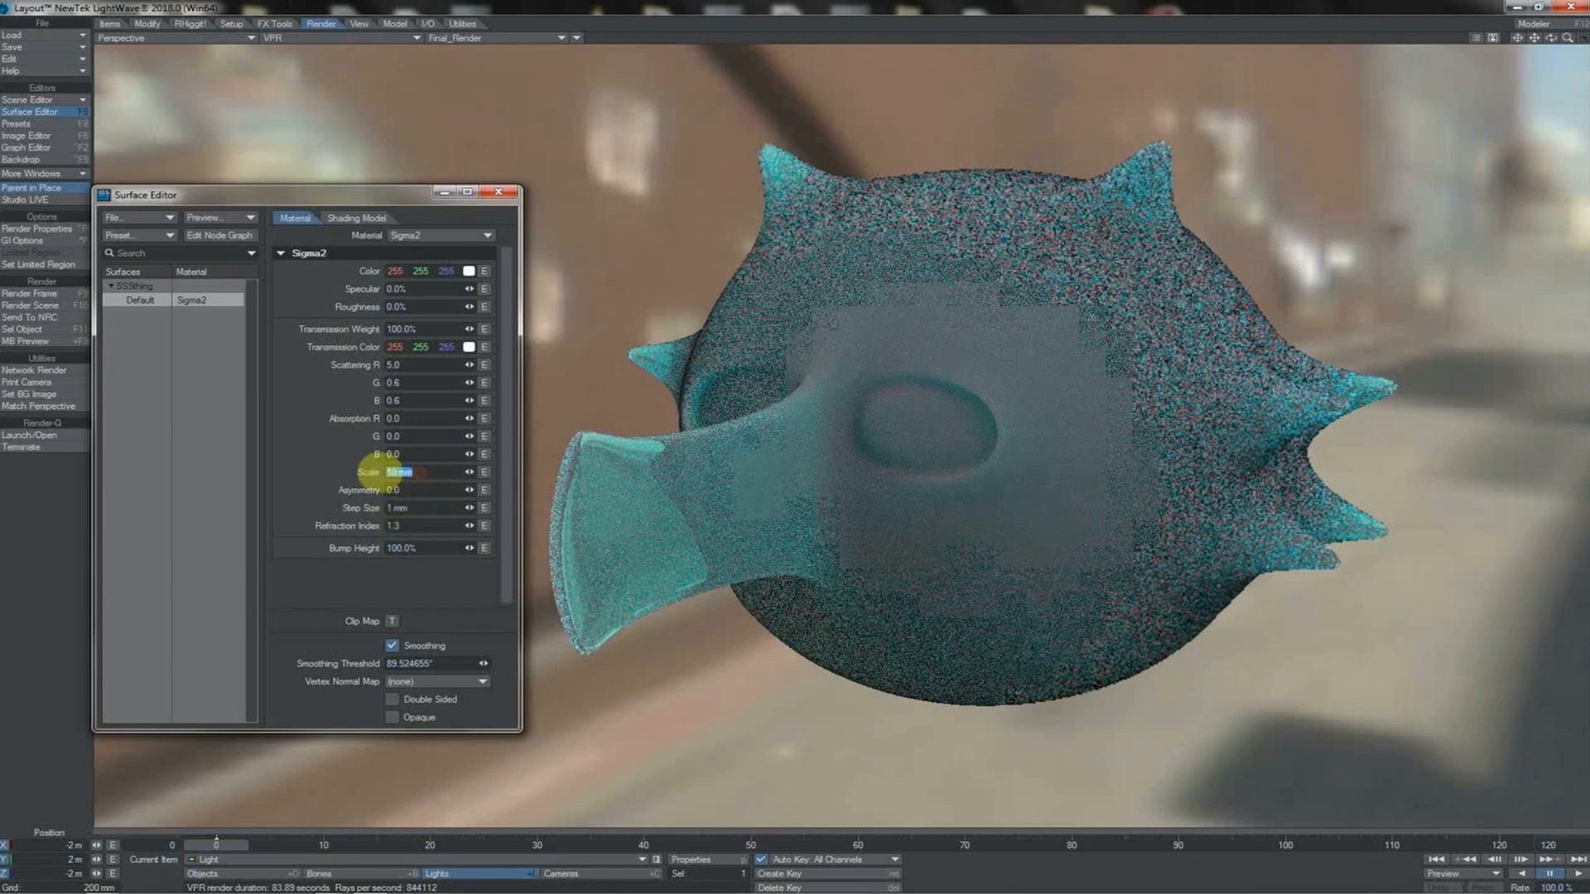
- Set the Sigma2 material's Scattering R, G and B values to 0.0
click(398, 472)
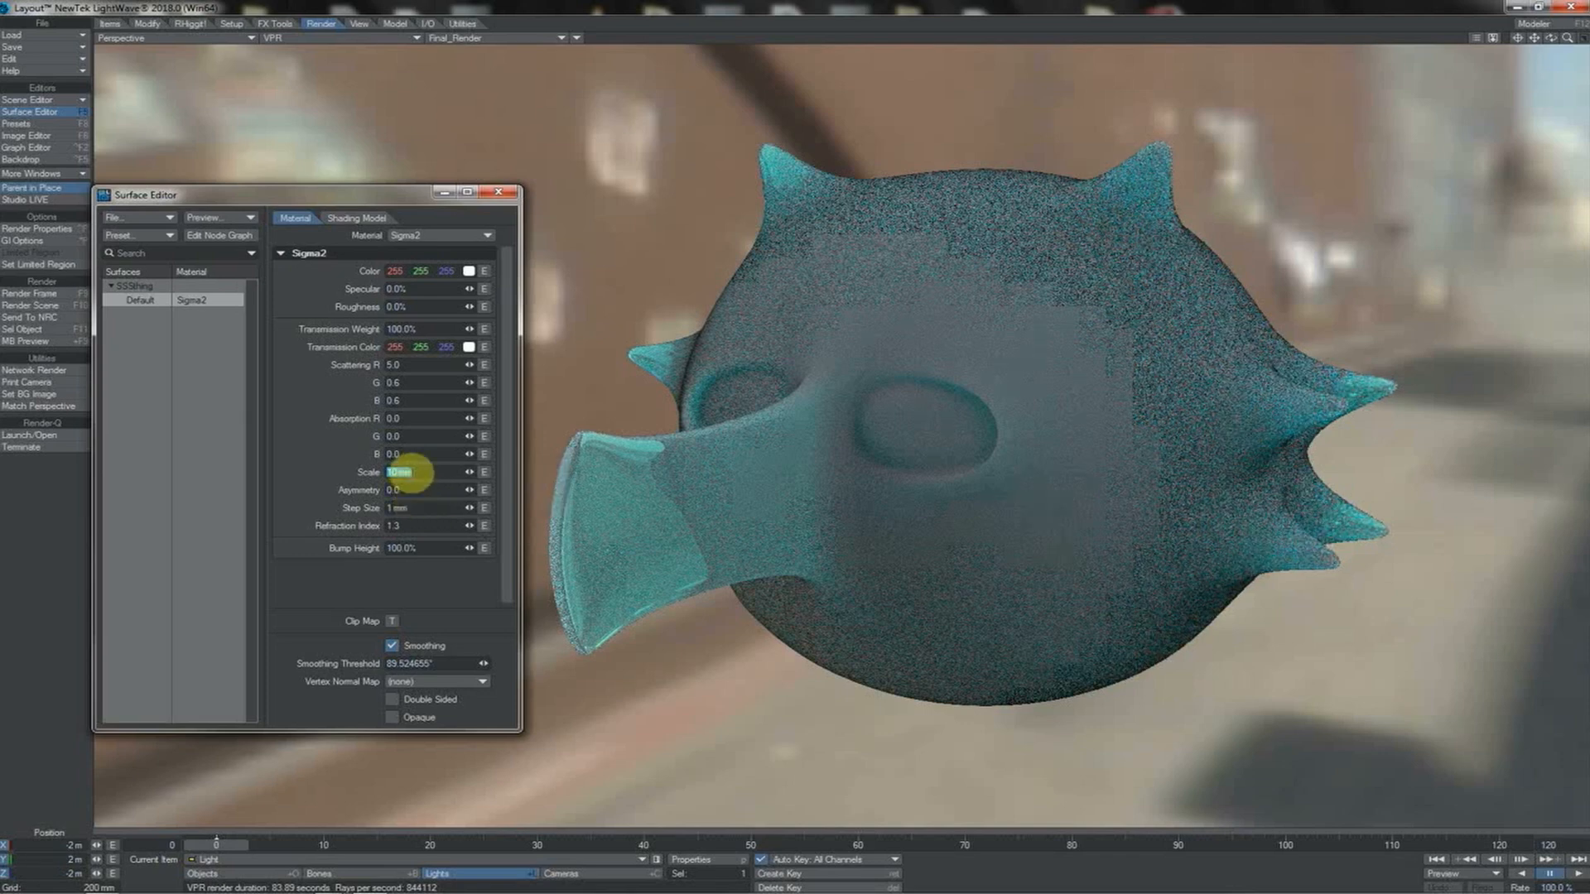
click(412, 364)
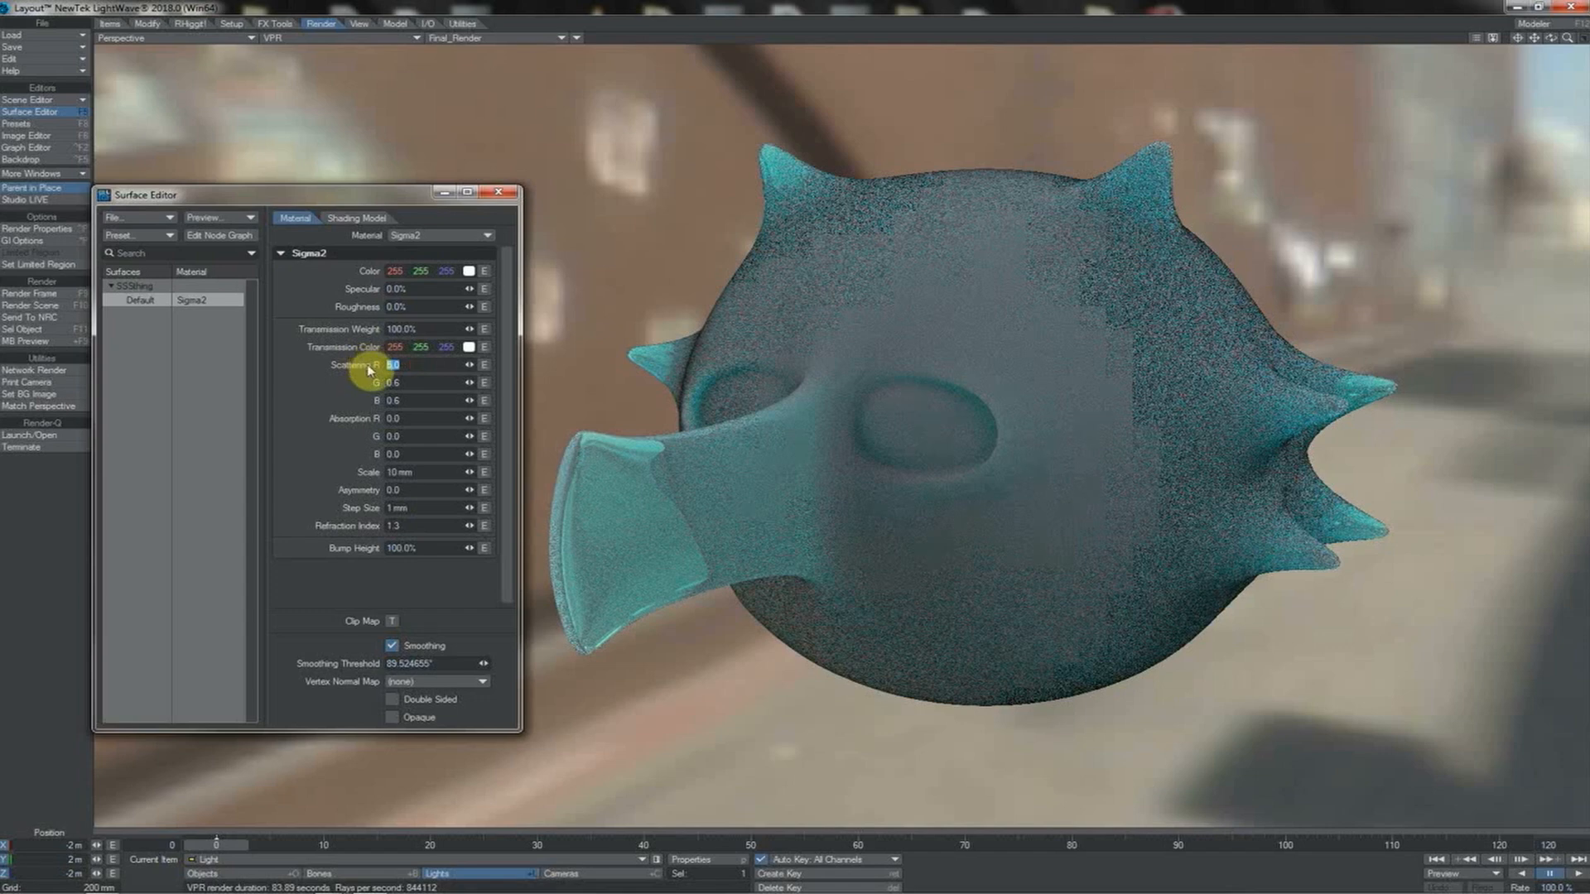
text(0)
key(Tab)
text(0)
key(Tab)
text(0)
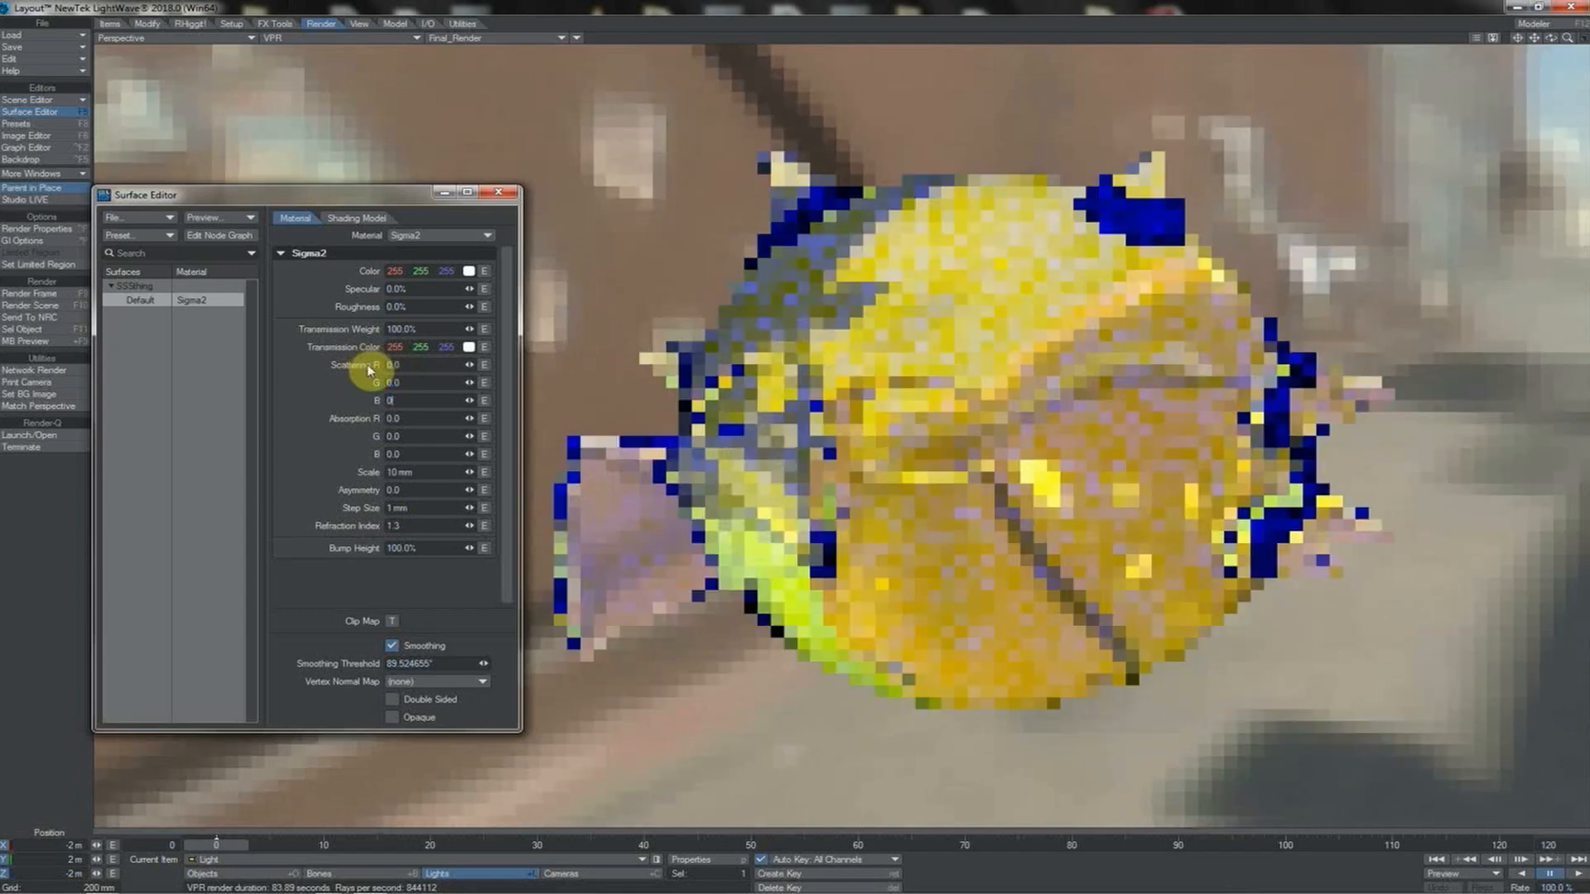
key(Tab)
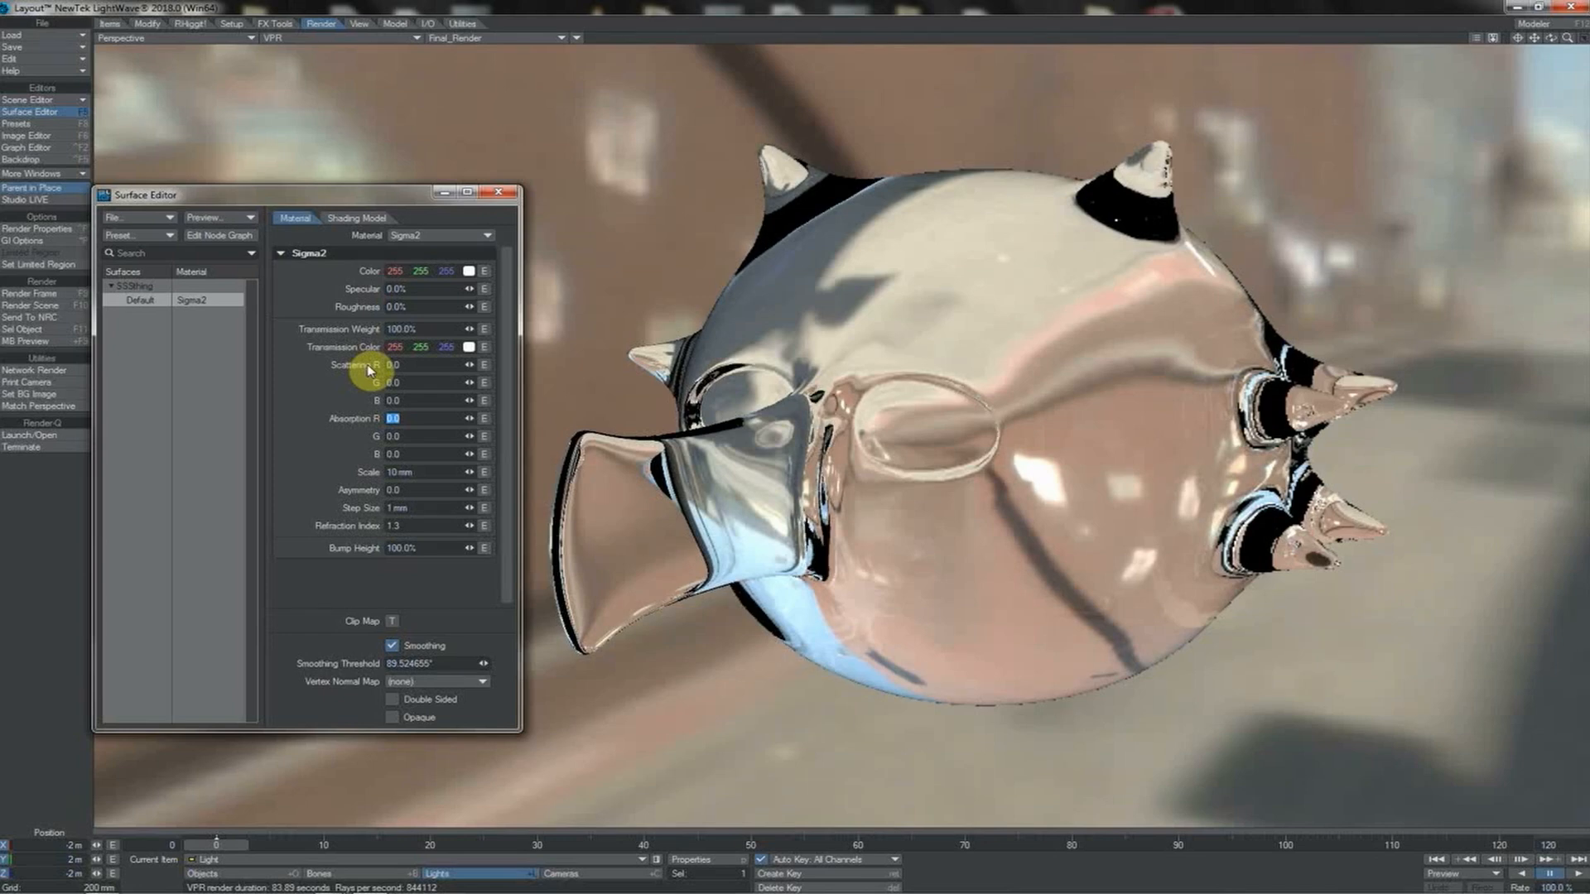
- Set the material's Absorption R, G and B values to 1.0 each
text(1)
key(Tab)
text(1)
key(Tab)
text(1)
key(Tab)
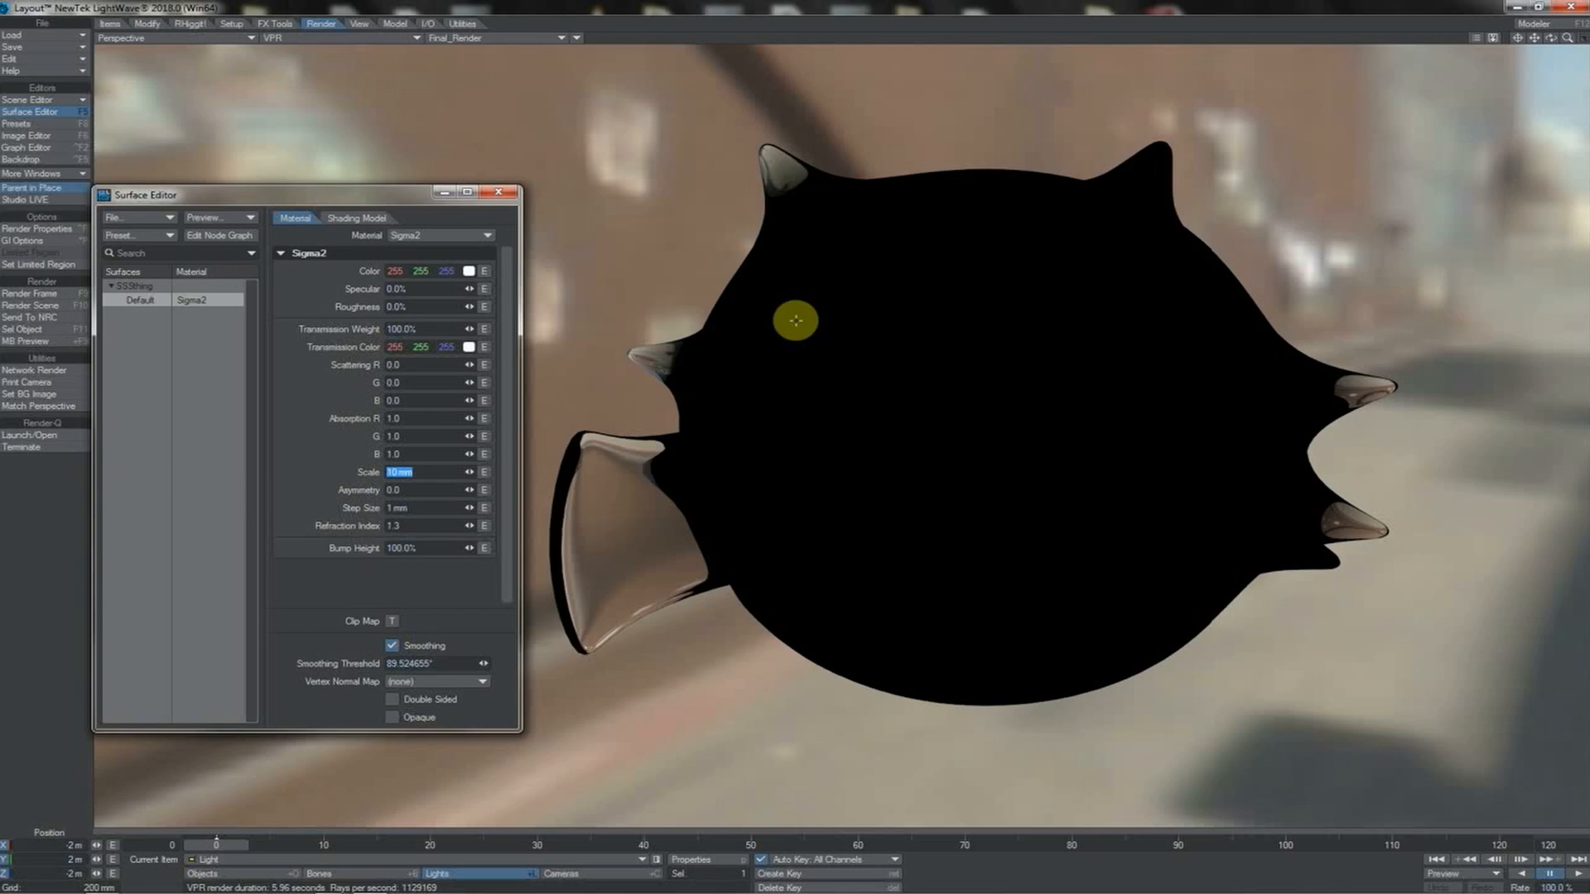
- Lower the Absorption G and B values to 0.2 each
click(440, 435)
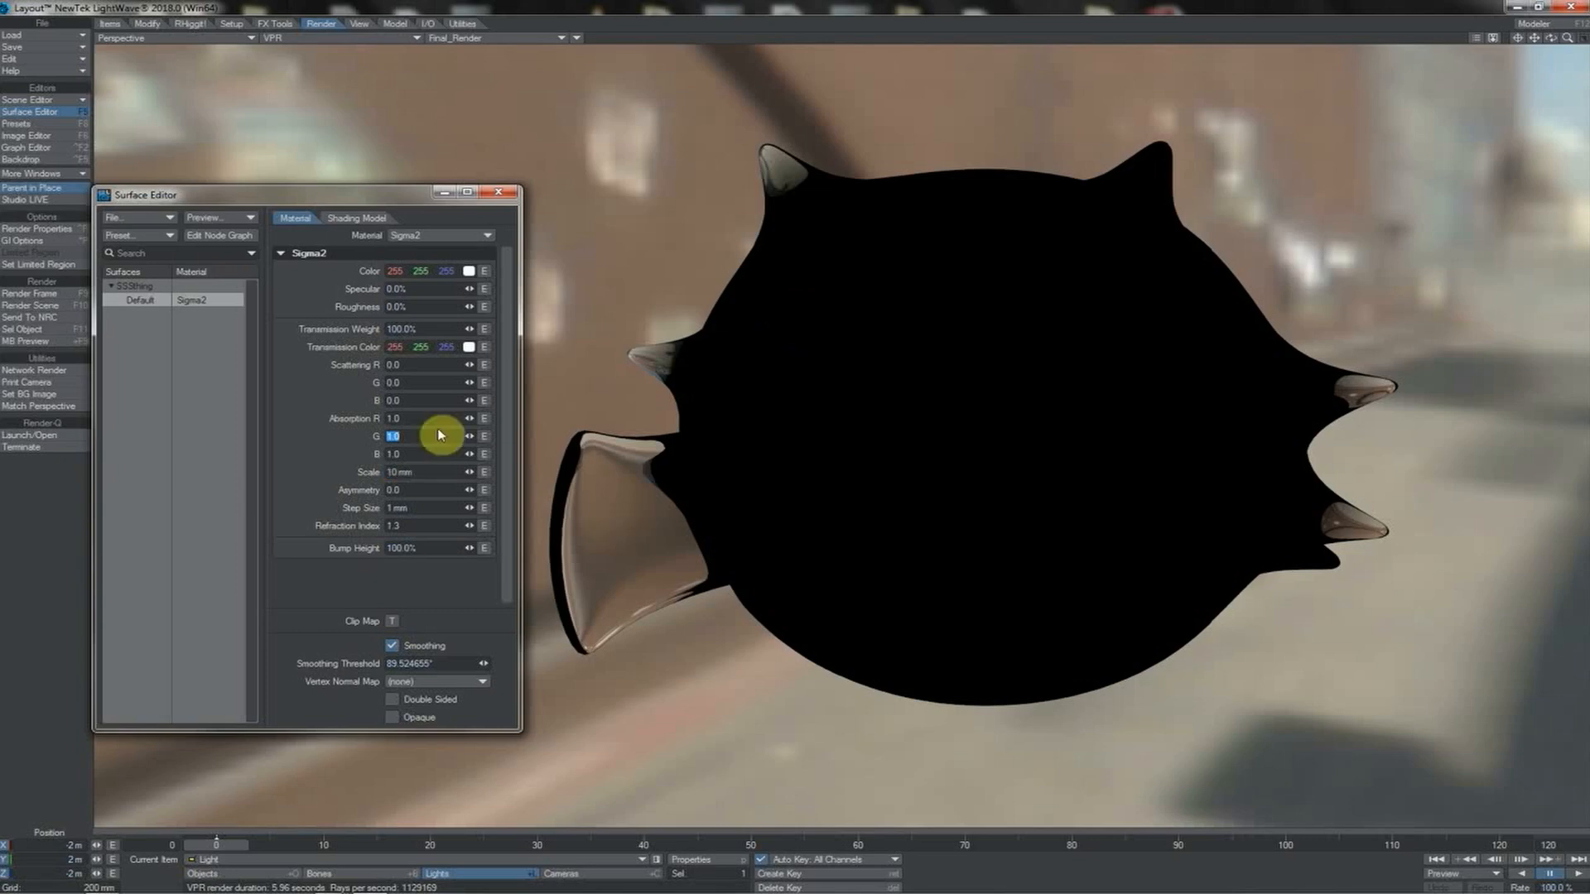
text(.2)
key(Tab)
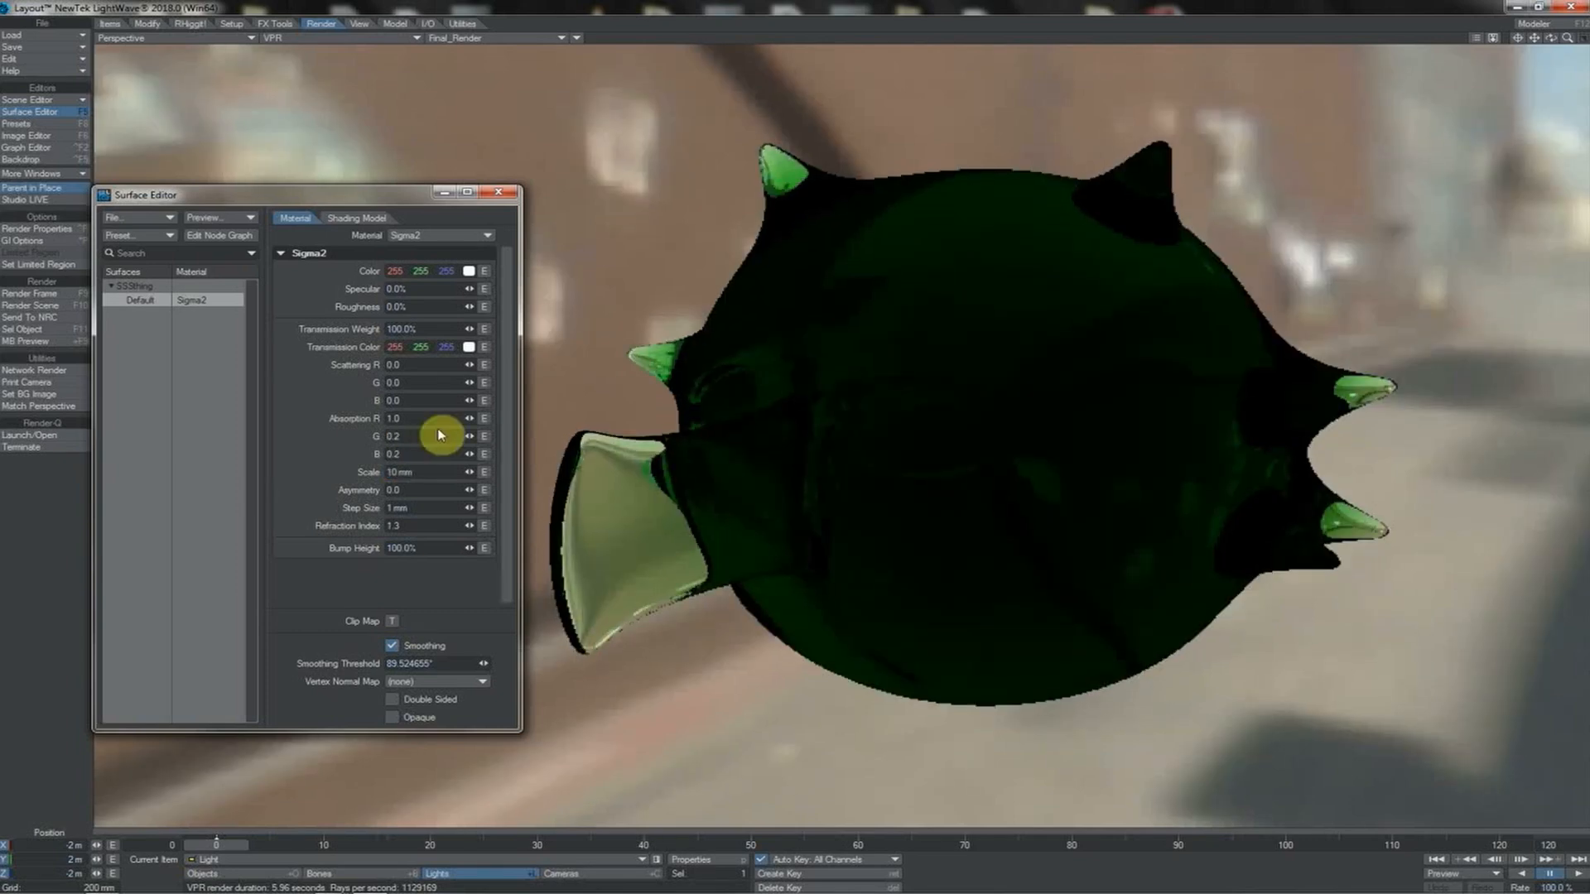
text(.2)
key(Return)
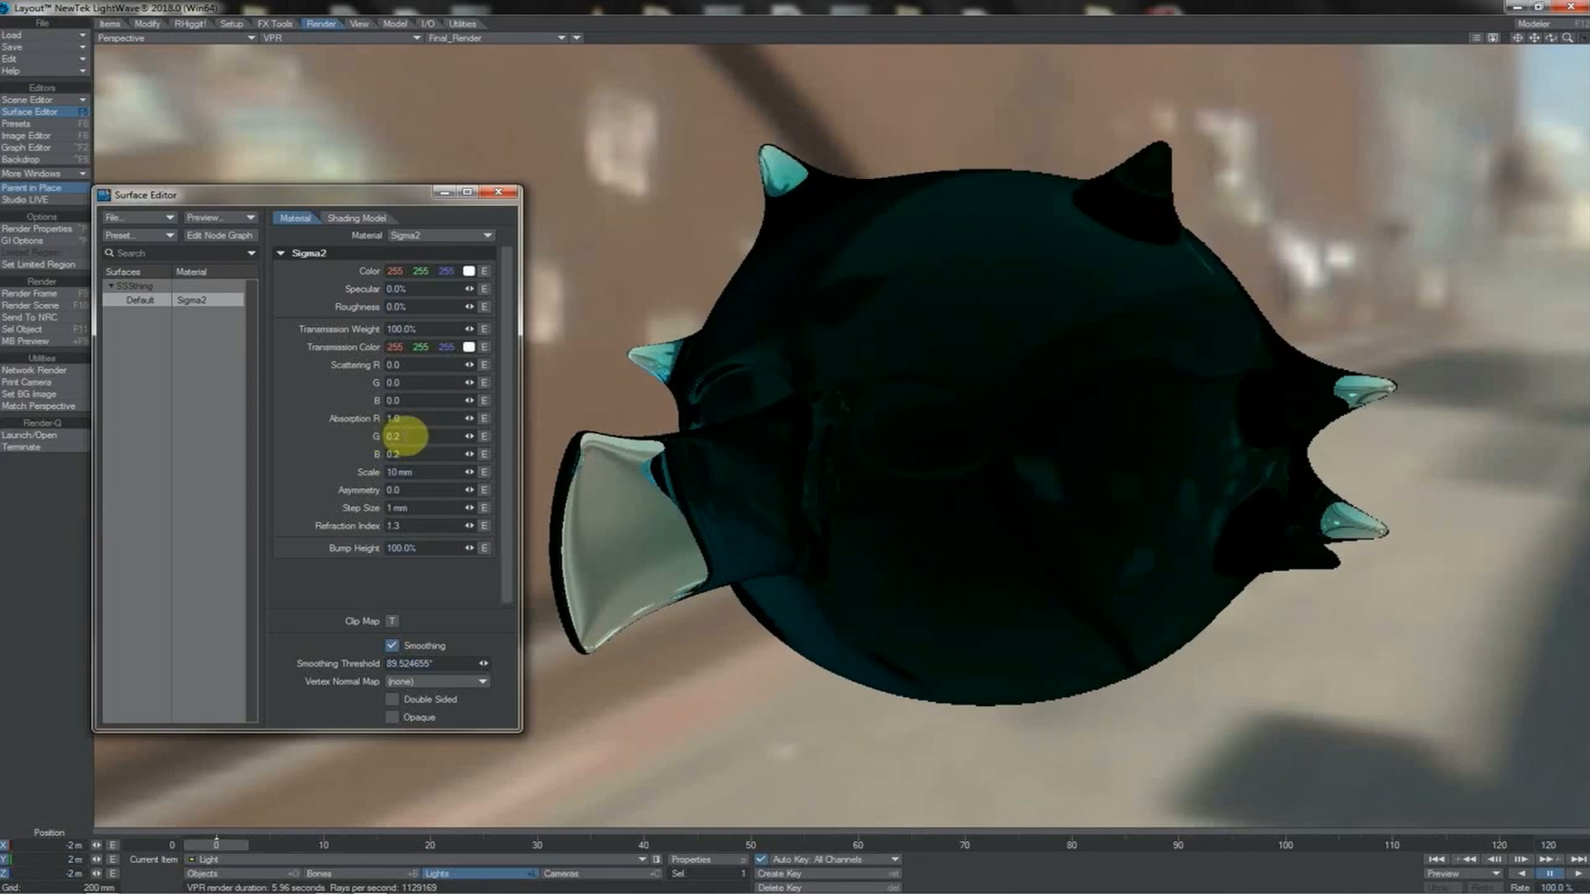
- Set the Absorption G and B values to 0.0 and the material's Scale to 100 mm
drag(396, 437, 372, 440)
text(0)
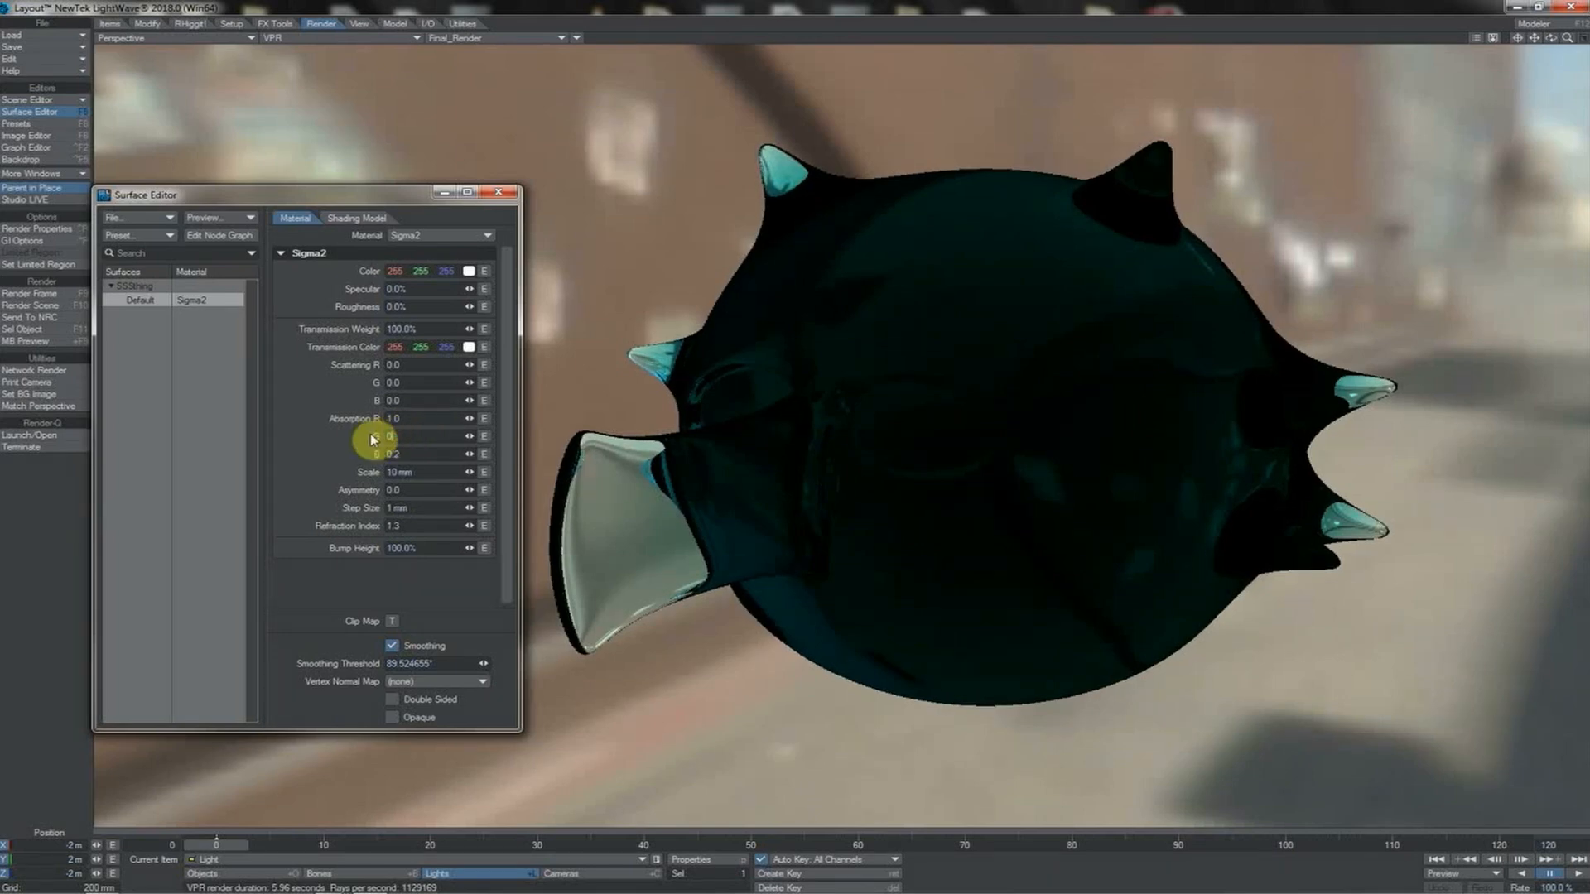
key(Tab)
text(0)
key(Tab)
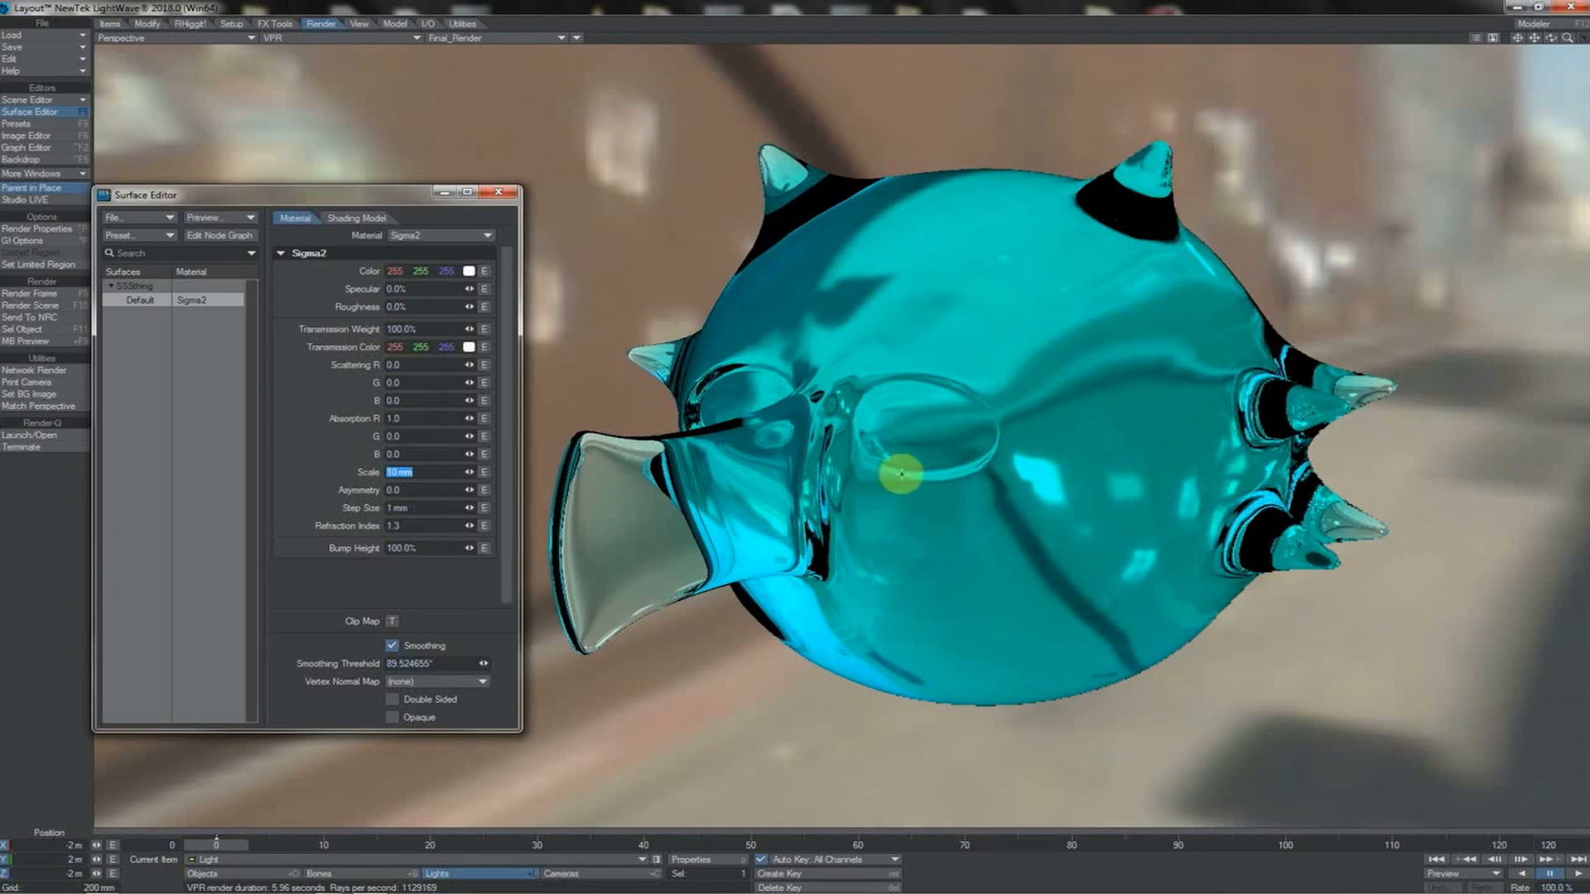
text(100)
key(Return)
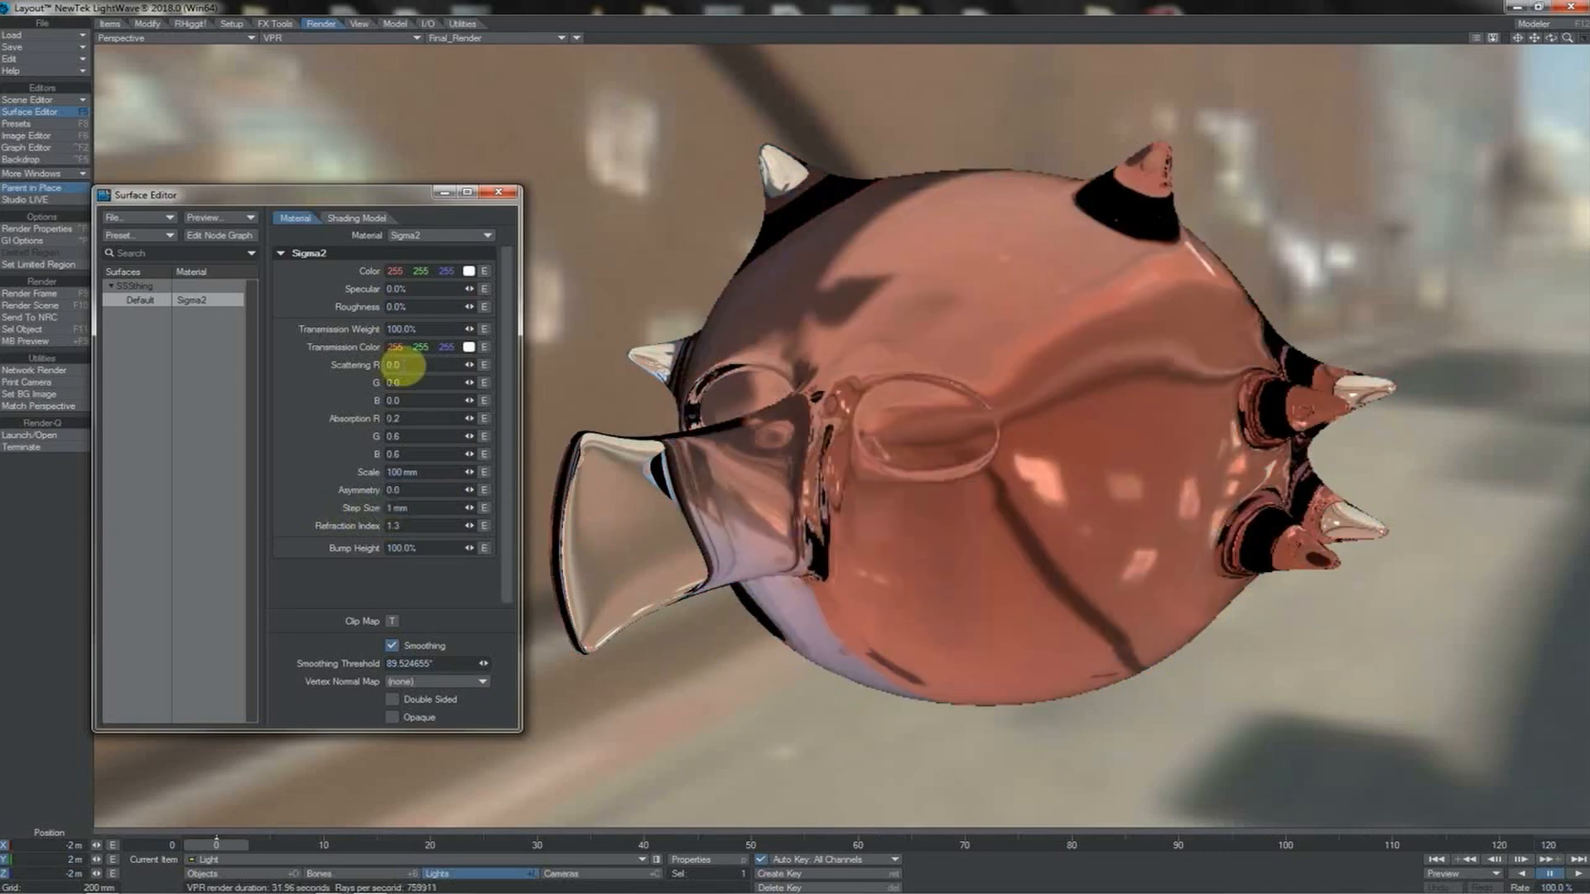
- Set the material's Scattering R, G and B values to 1.0 each
click(404, 366)
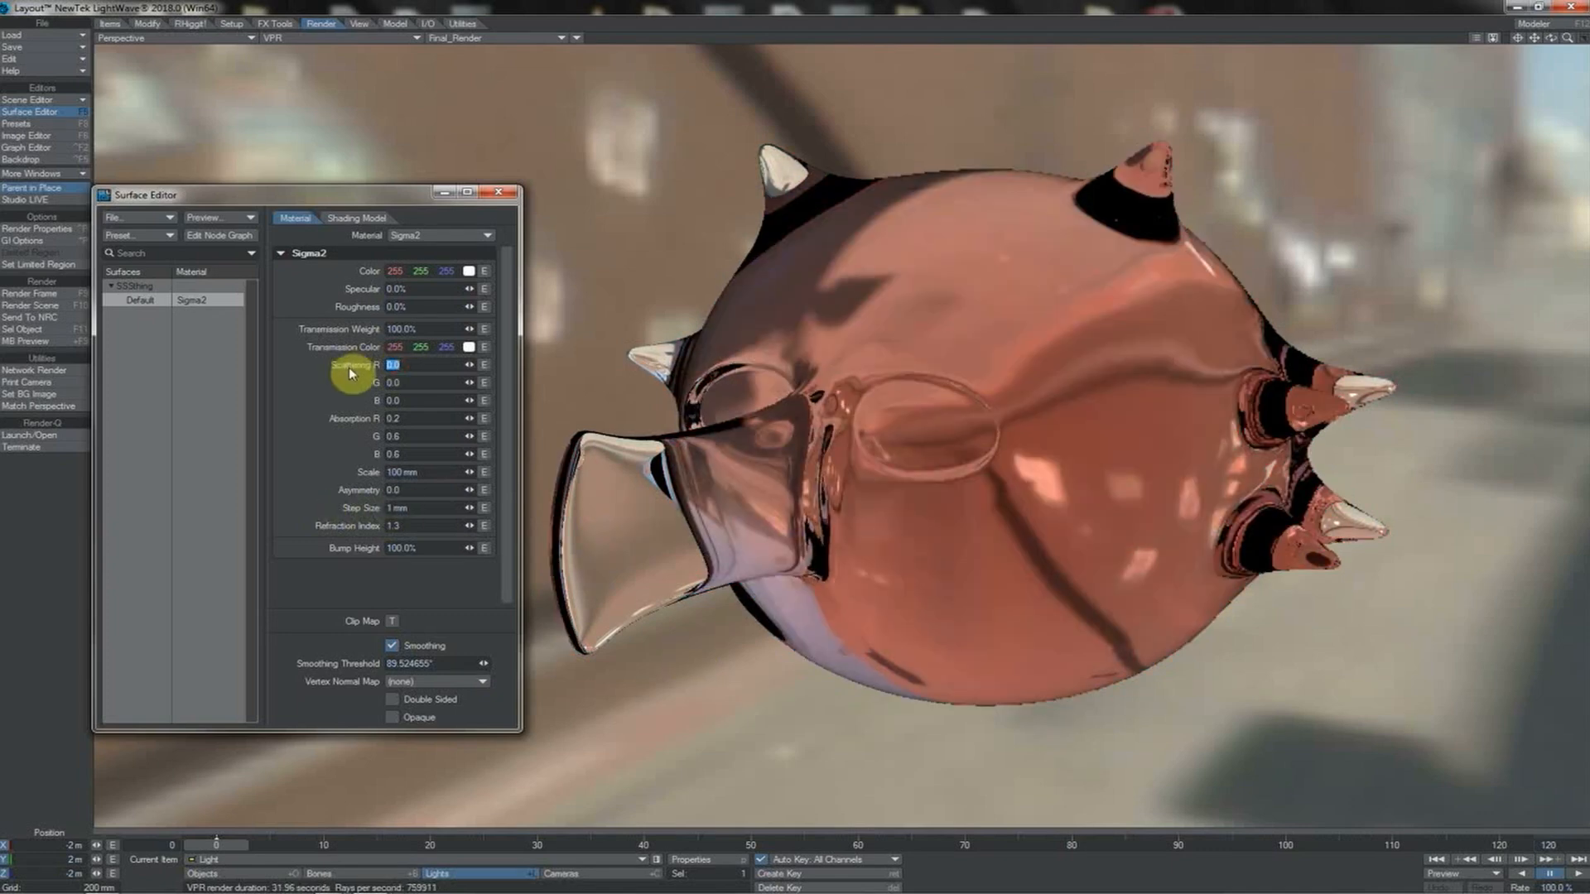
key(Return)
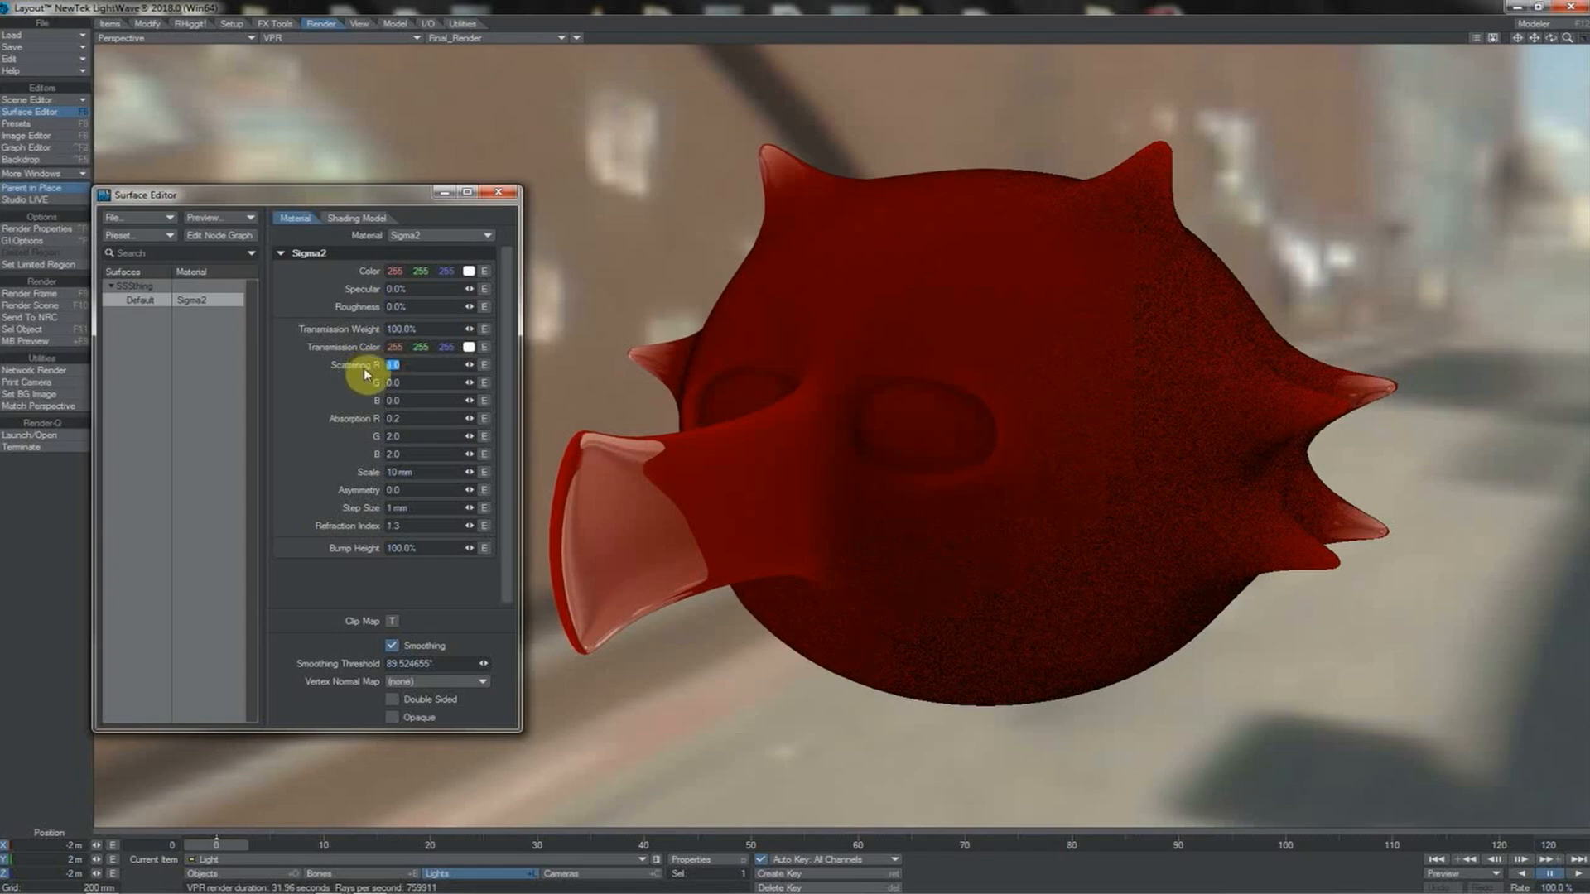
text(1)
key(Tab)
text(1)
key(Tab)
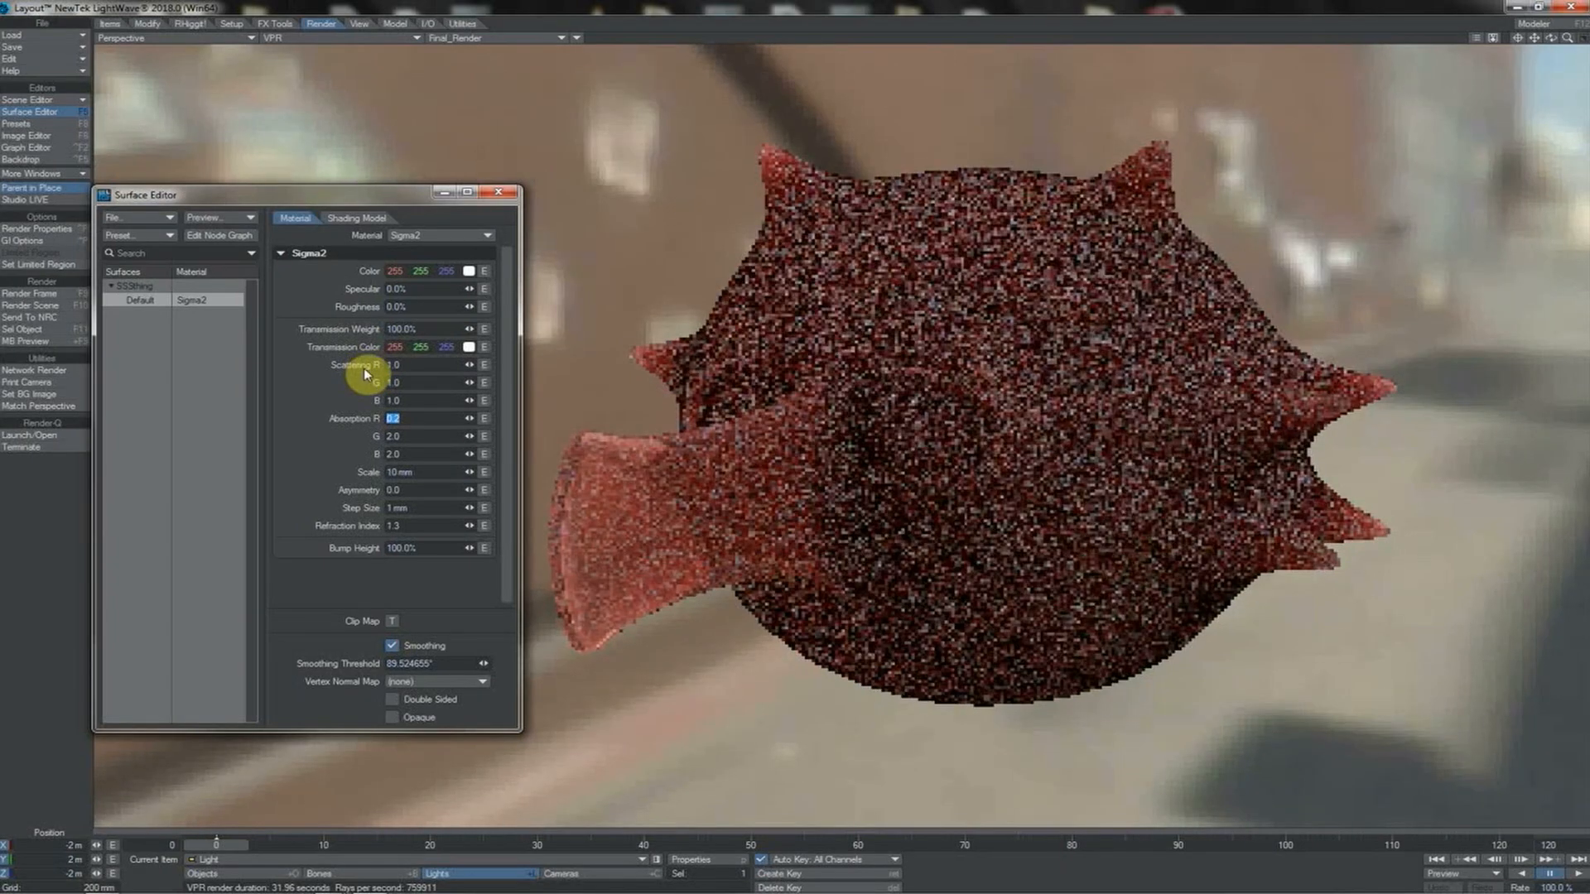
- Set the Absorption G and B values to 0.2 each to match Absorption R
key(Tab)
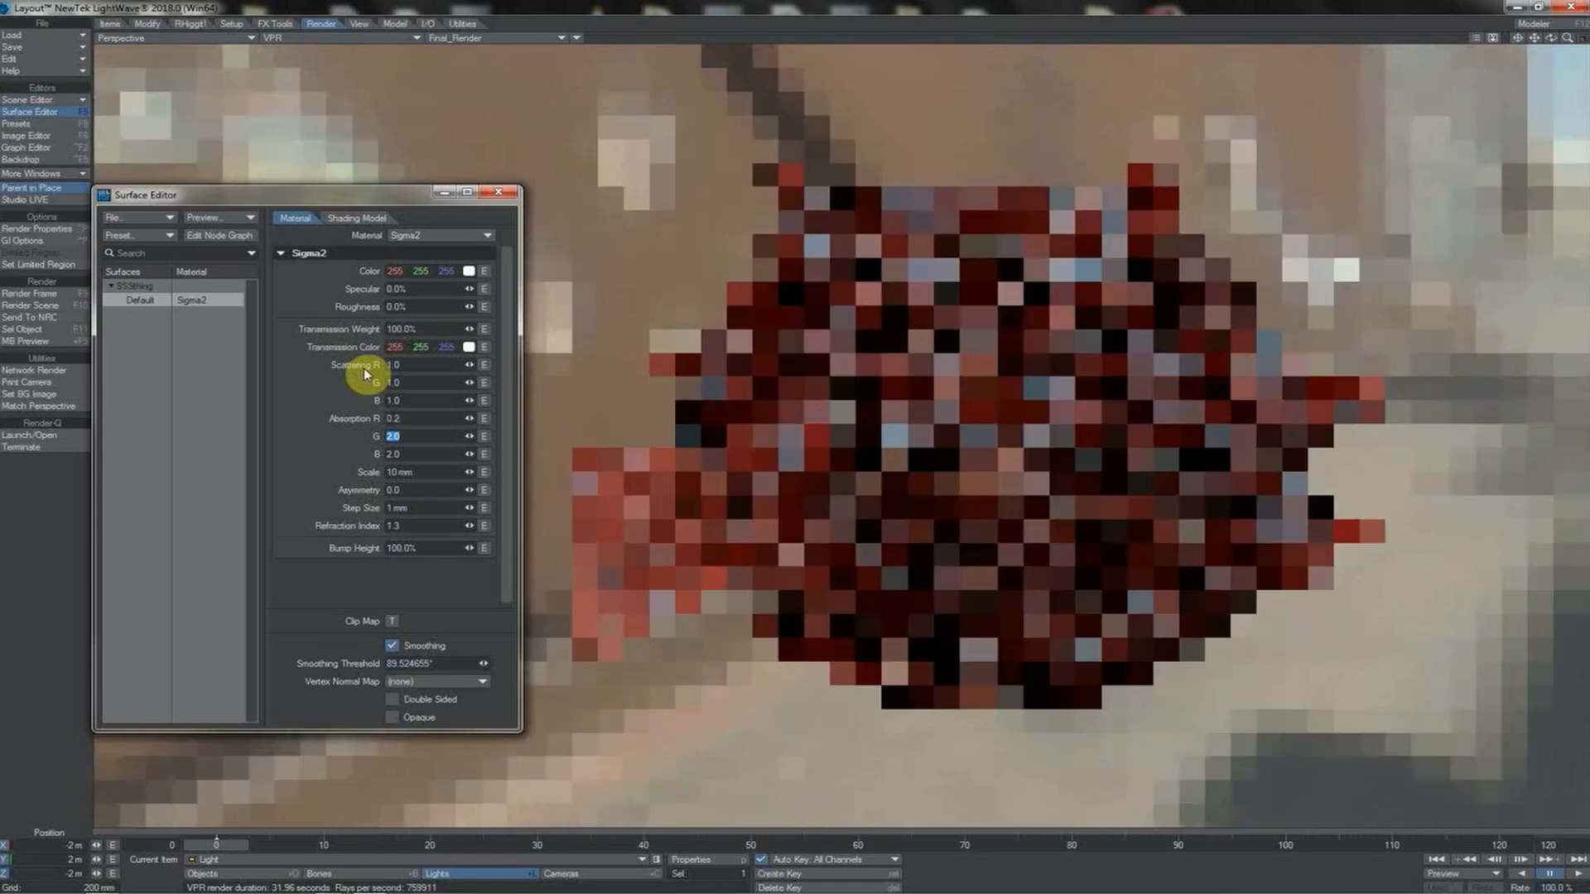
text(.2)
key(Tab)
text(.2)
key(Return)
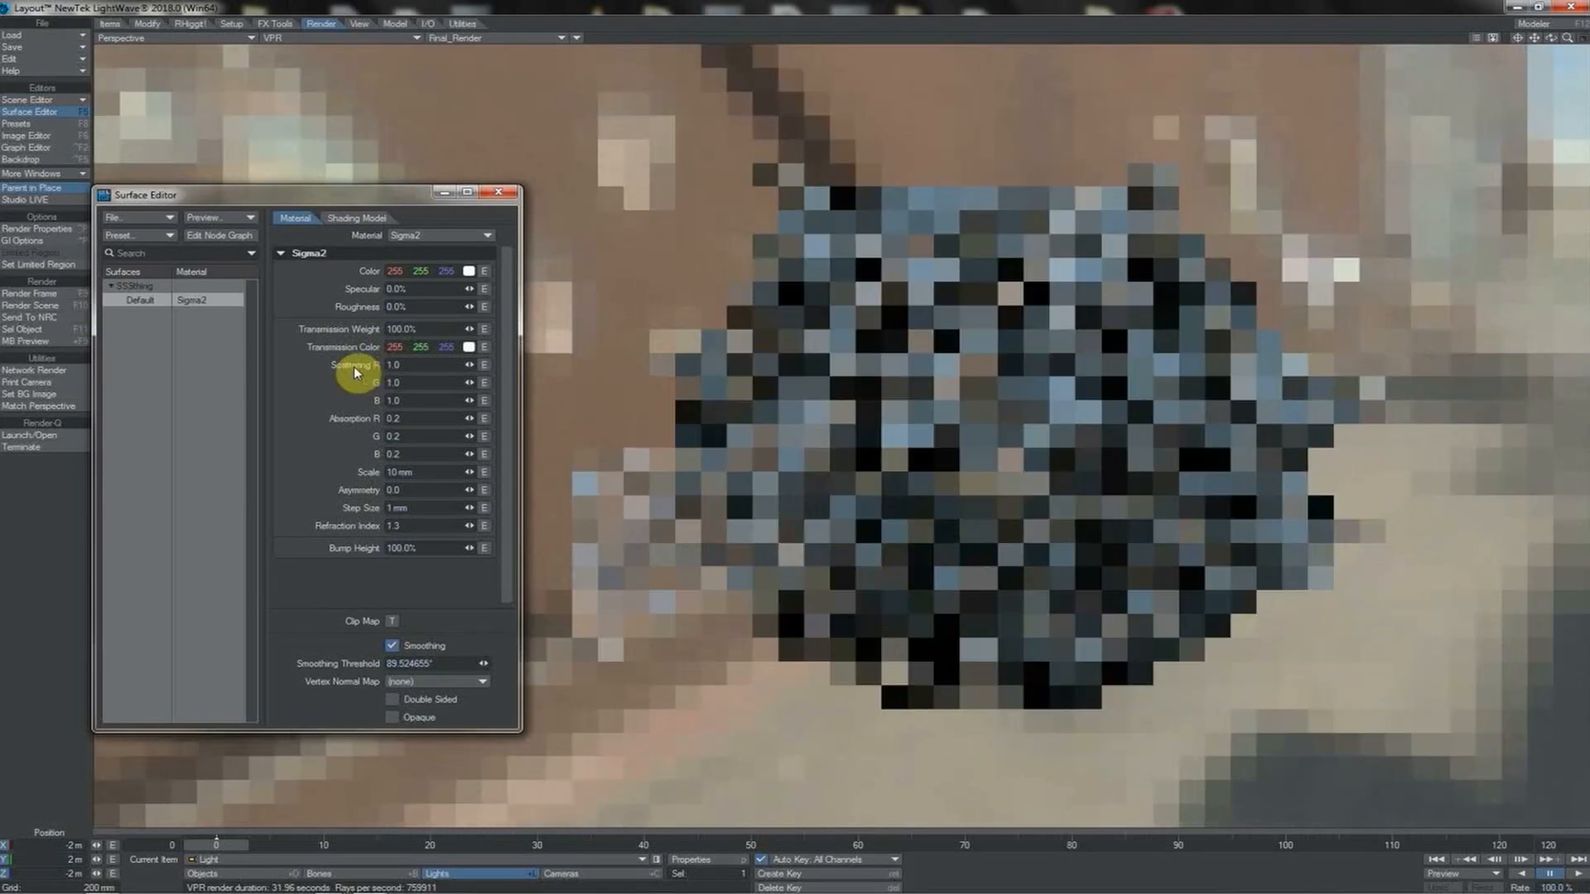
- Change the material's Transmission Color to red with RGB 191, 0, 0
click(468, 350)
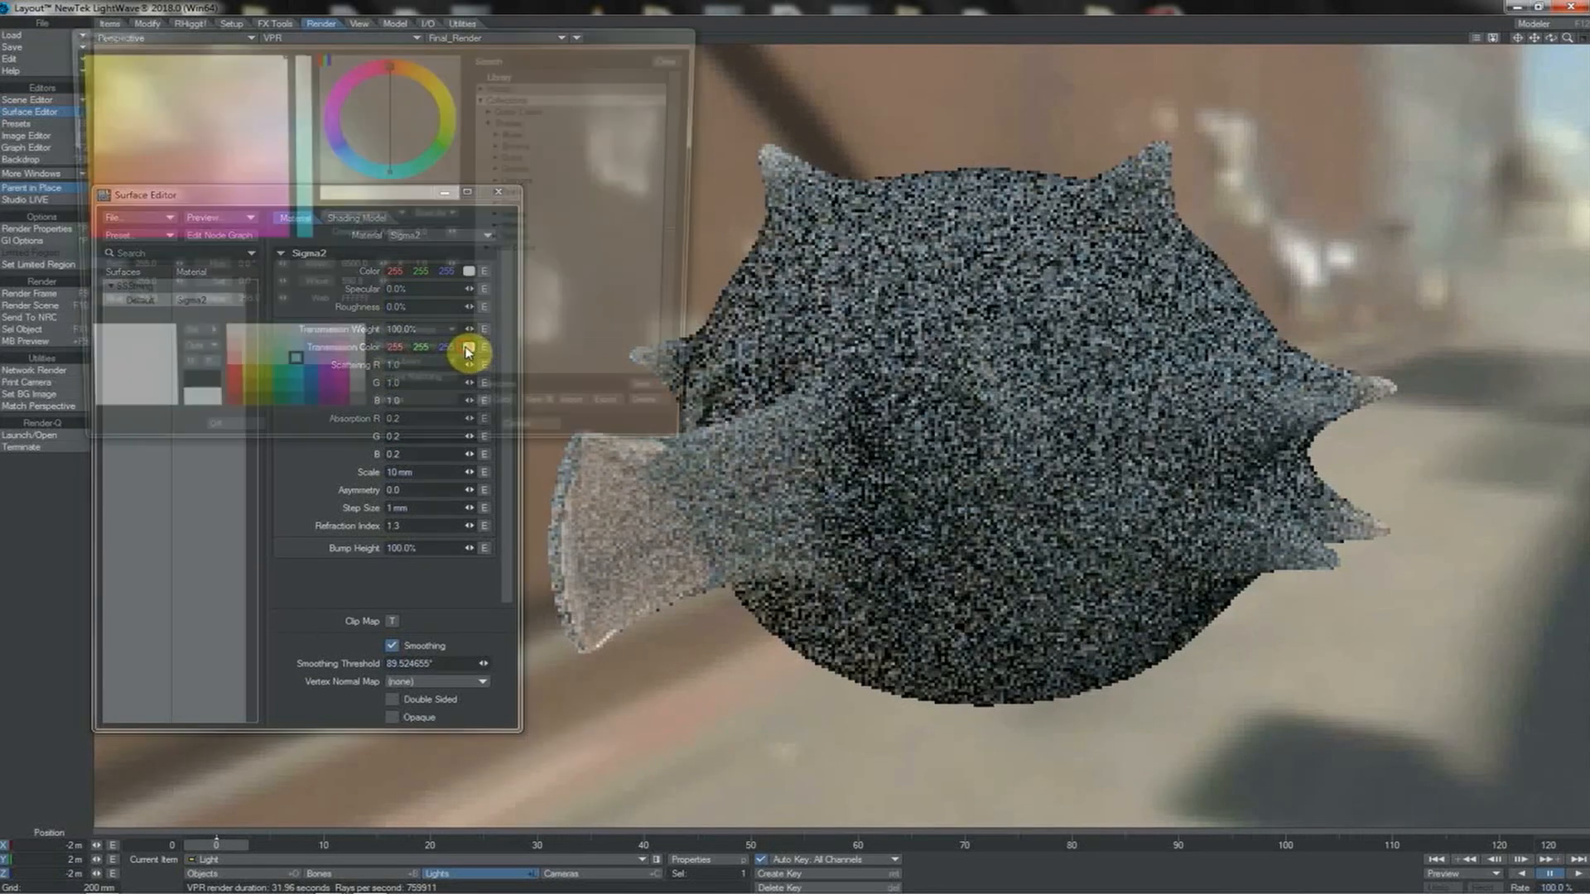
click(226, 394)
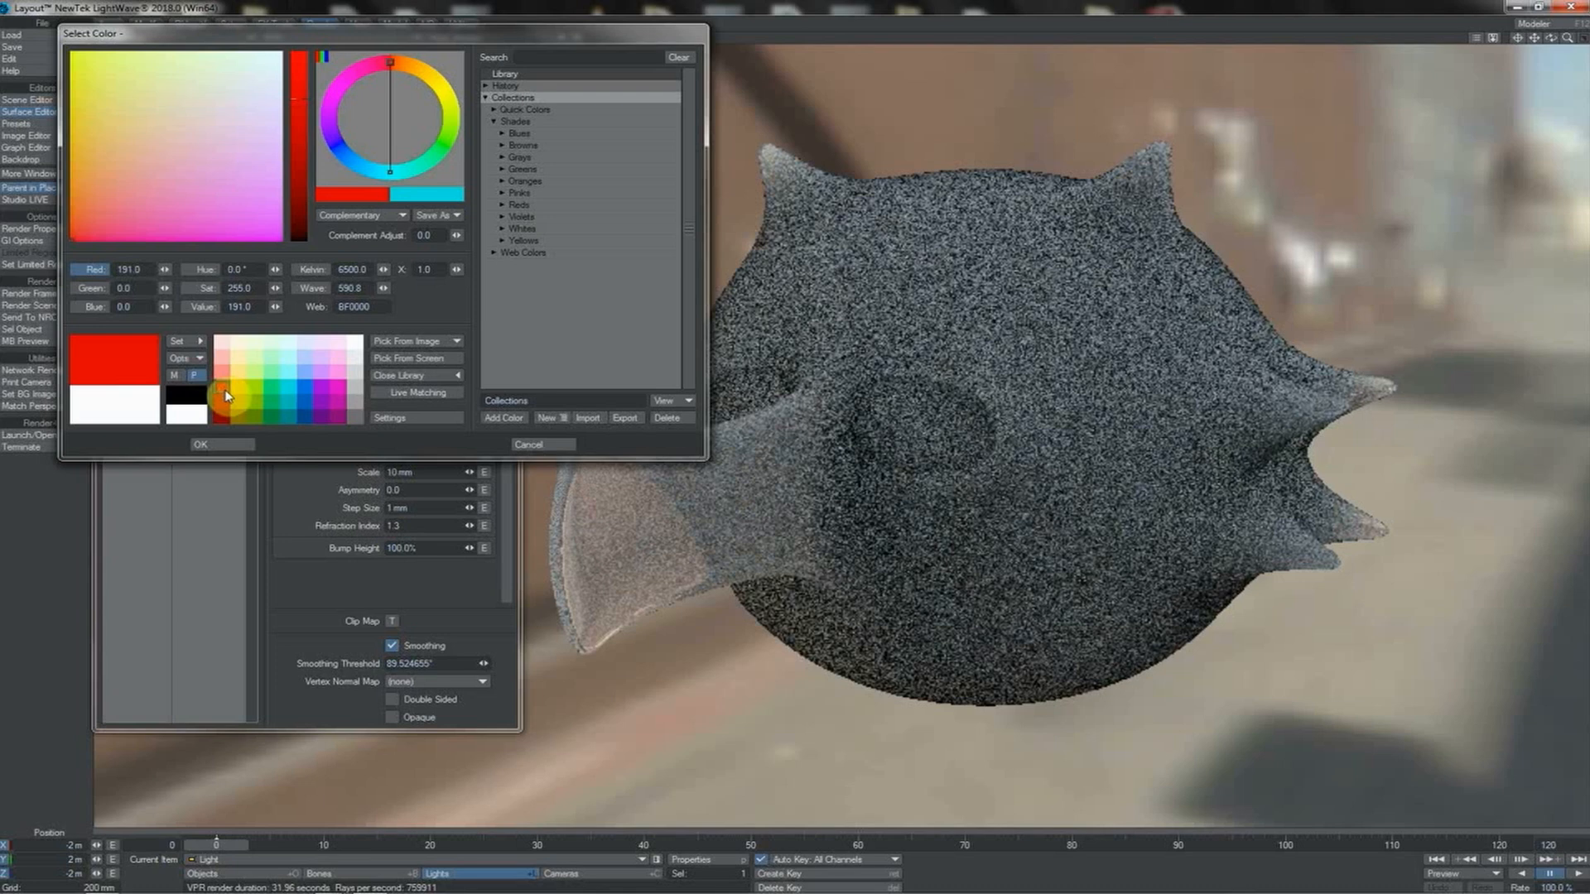
click(226, 448)
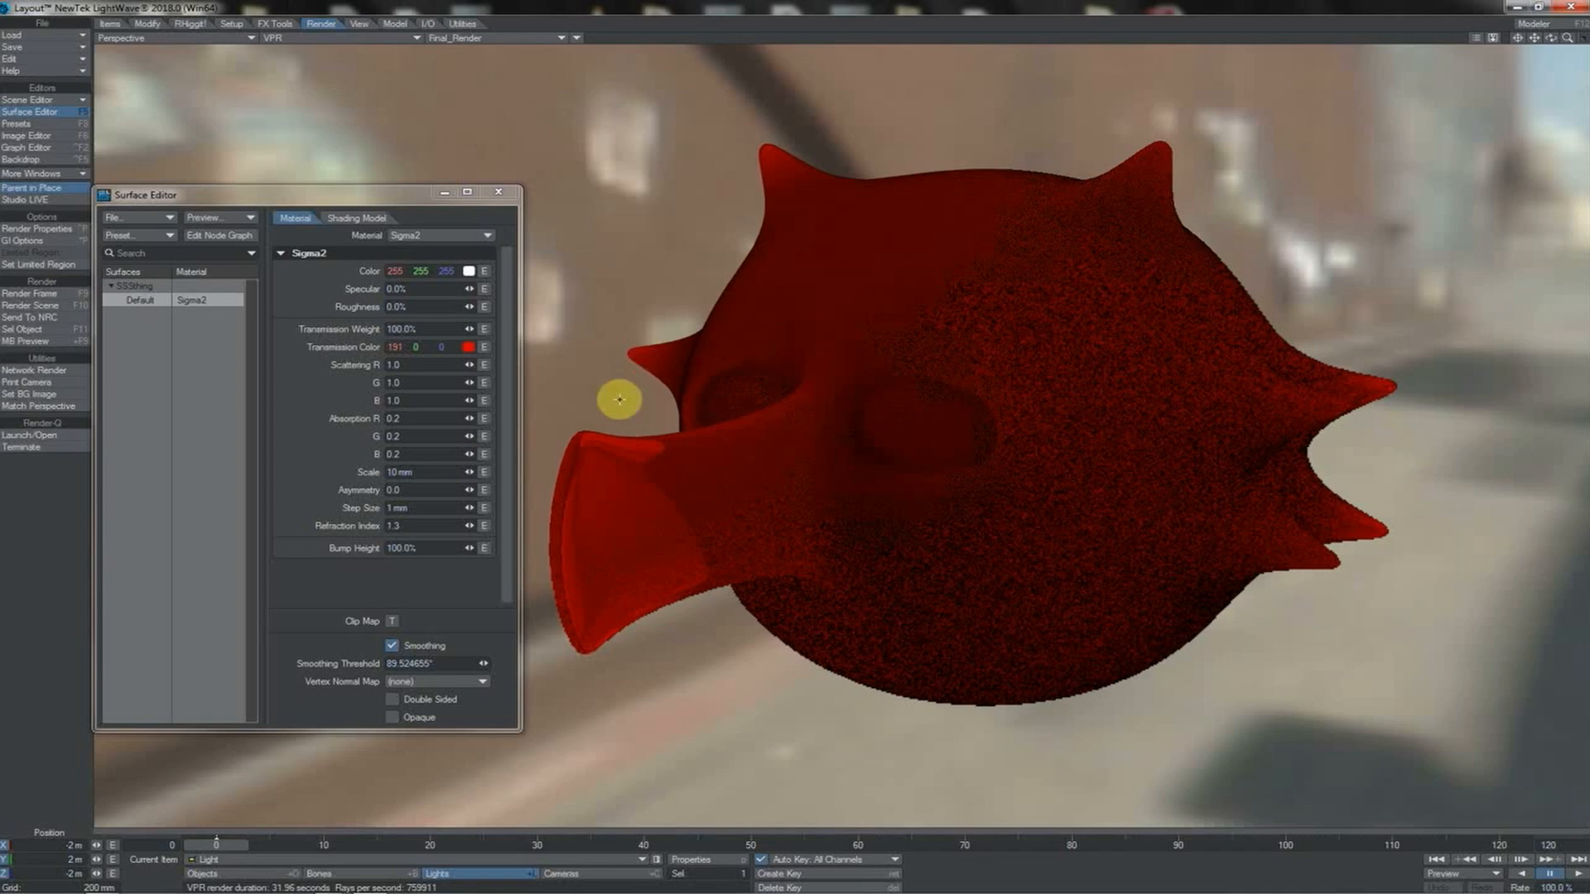
- Change the Transmission Color to orange with RGB 191, 54, 0
click(470, 347)
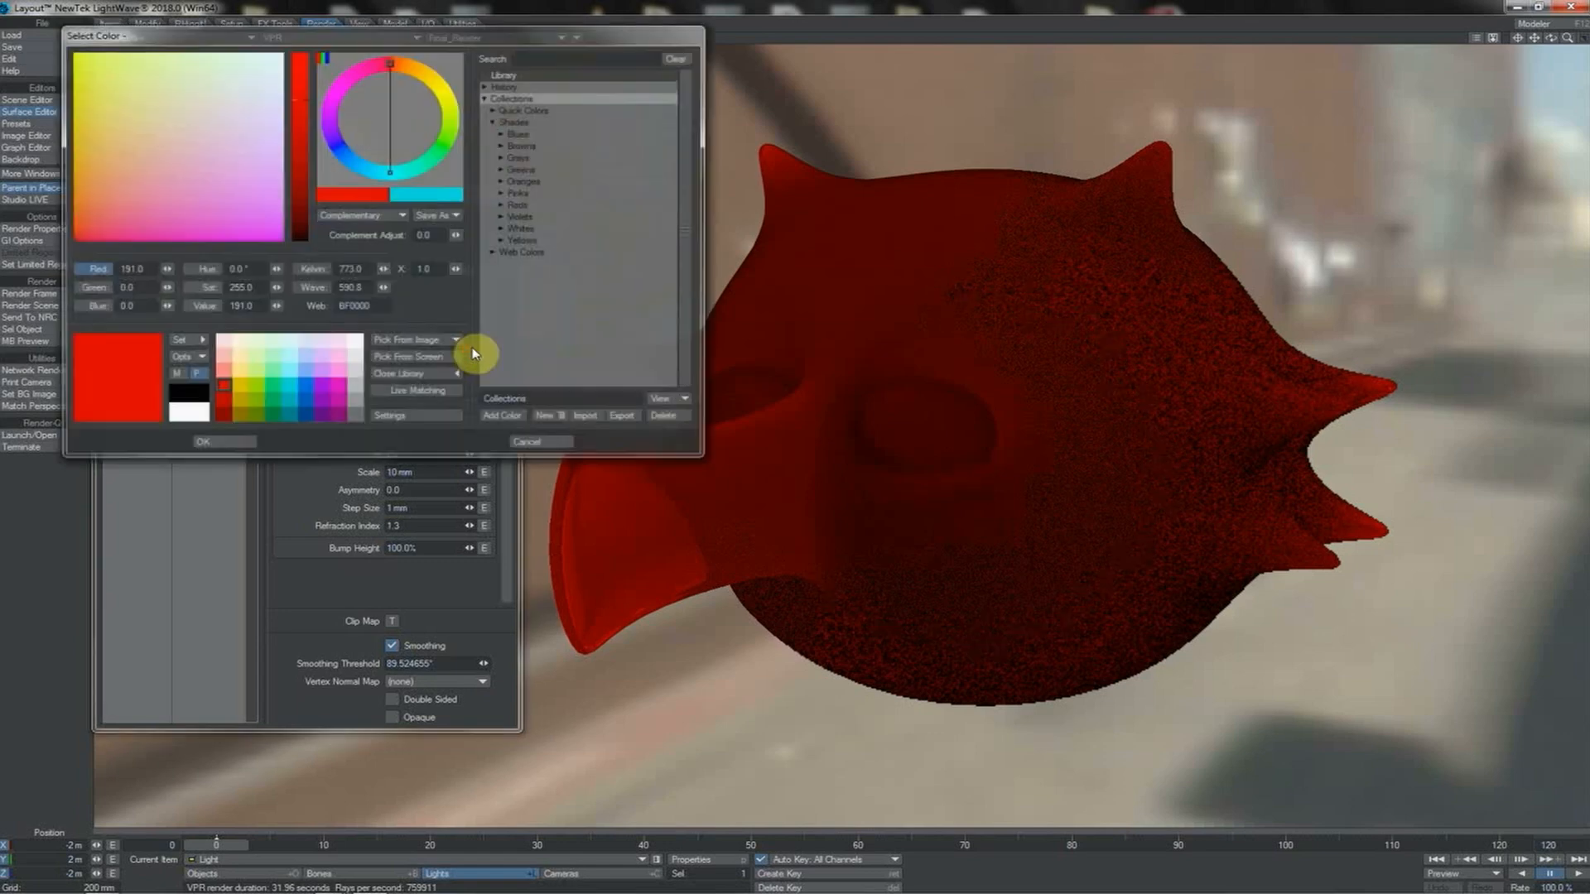
click(82, 200)
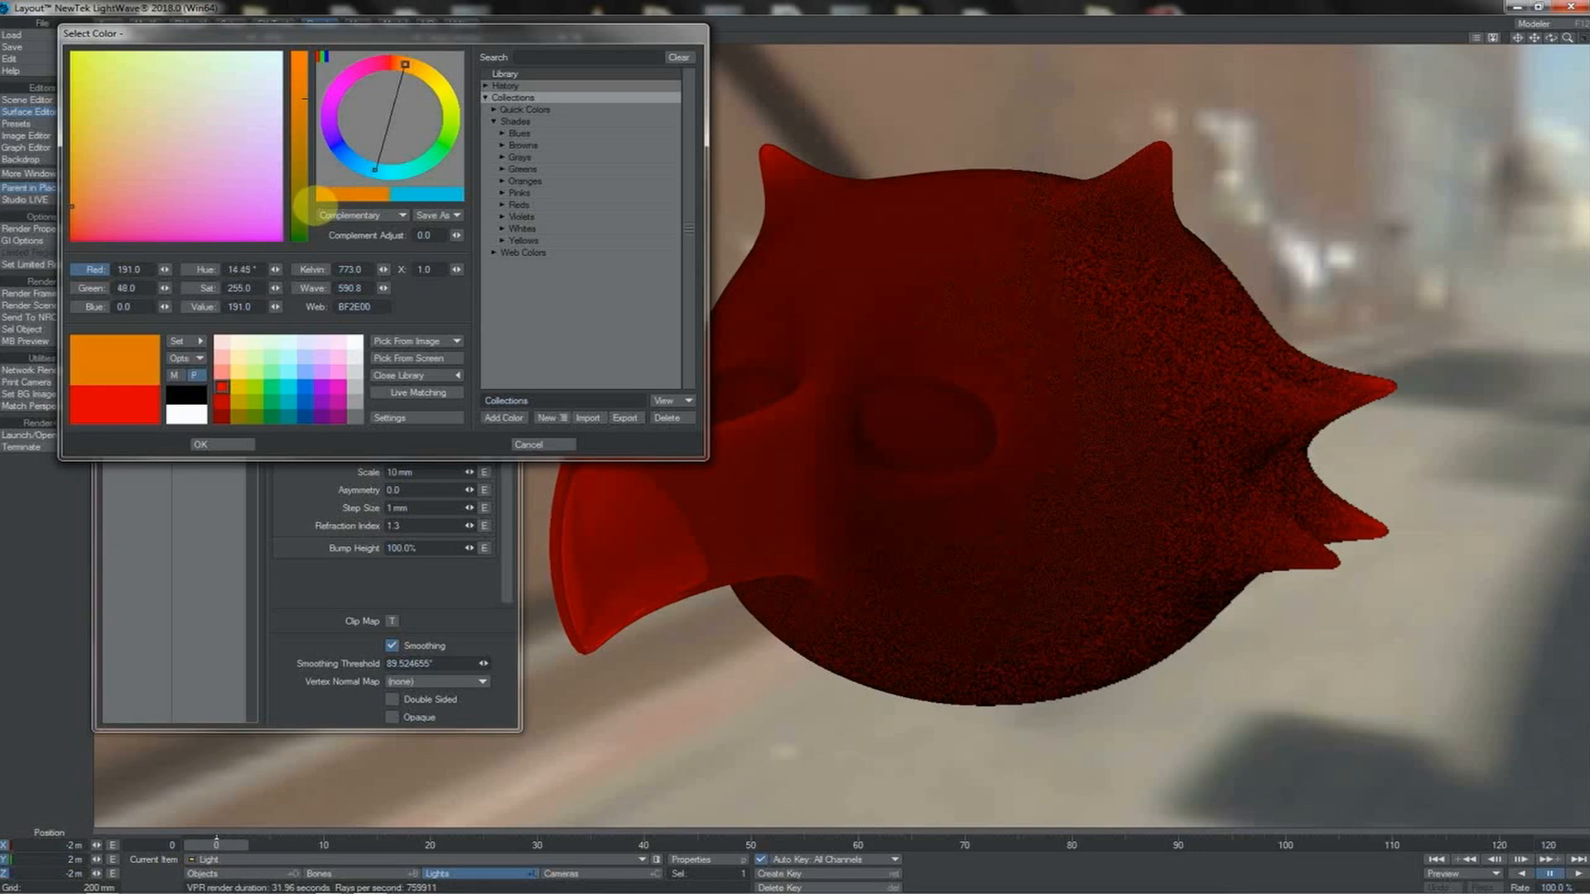
drag(313, 204, 303, 198)
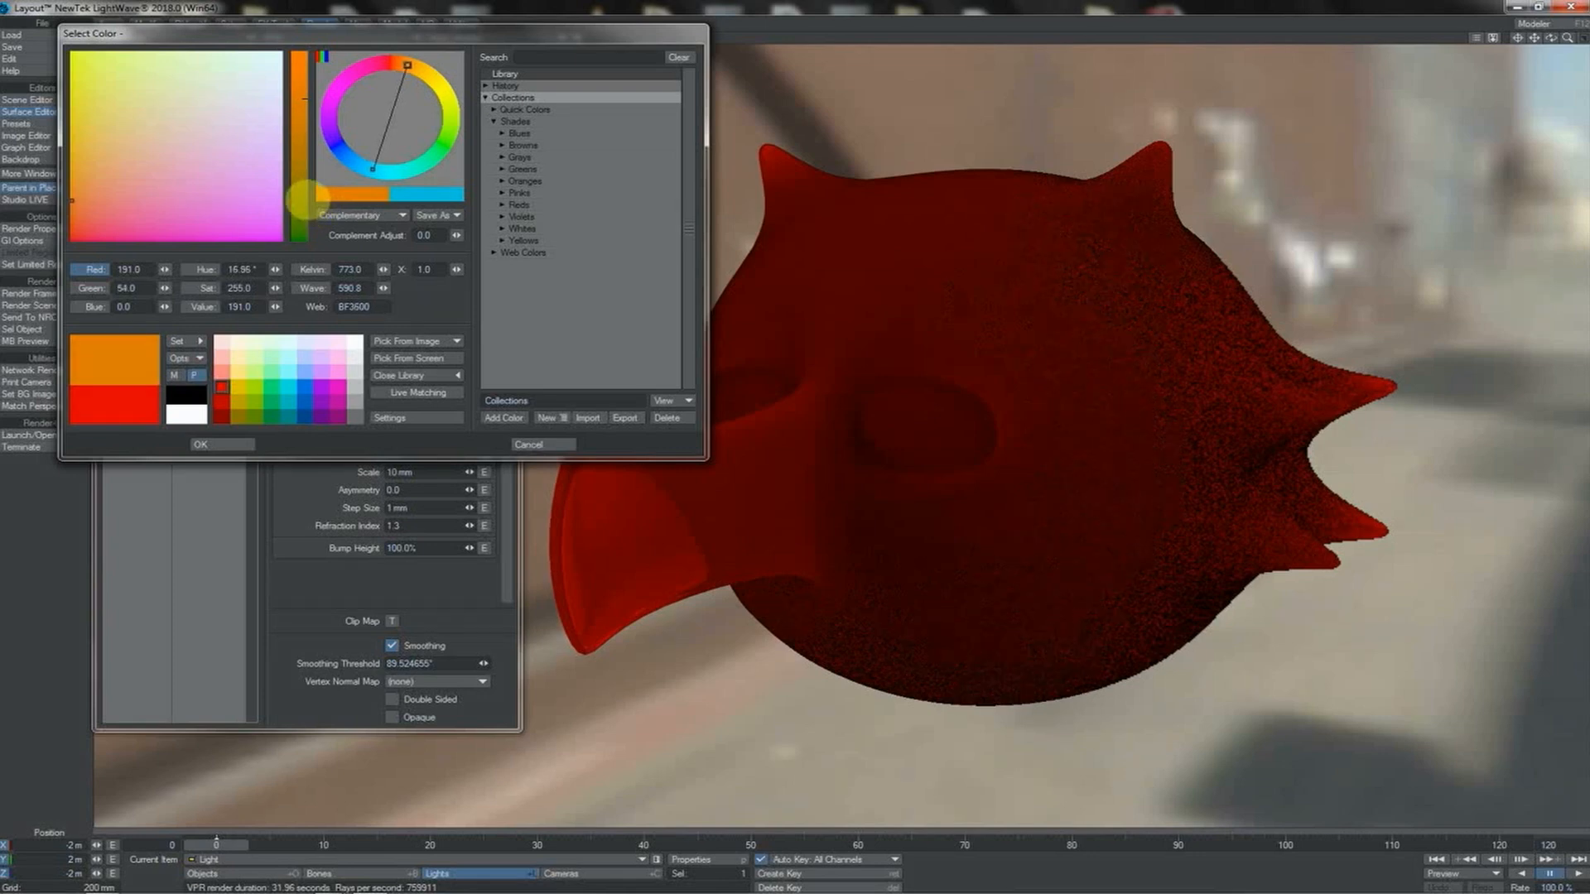
click(203, 448)
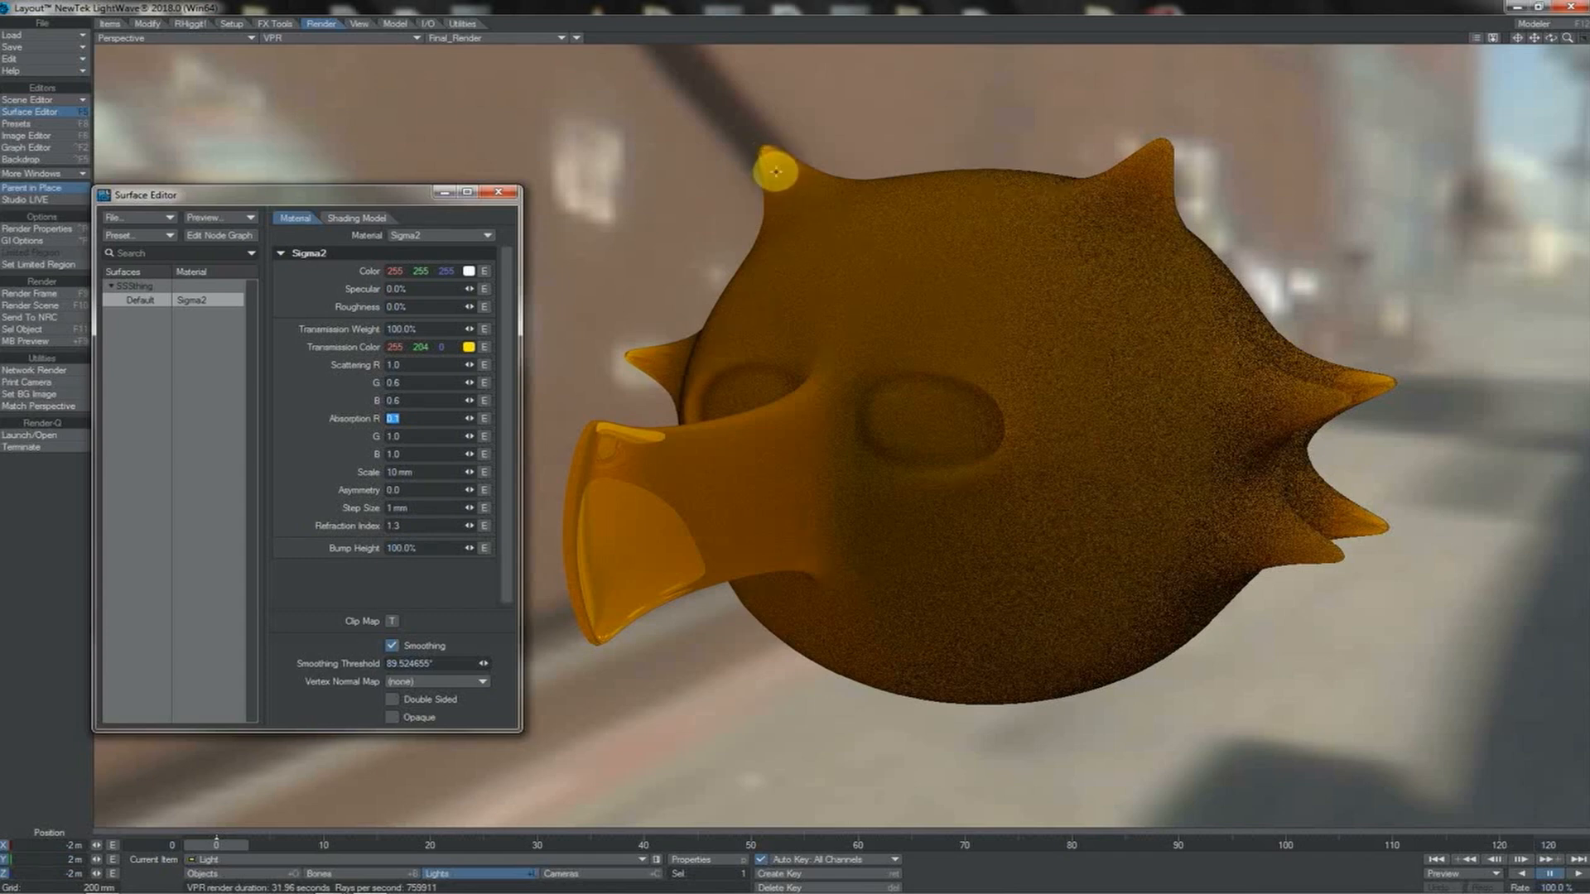
- Set the material's Asymmetry to -0.5 and its Refraction Index to 1.5
drag(399, 489, 365, 494)
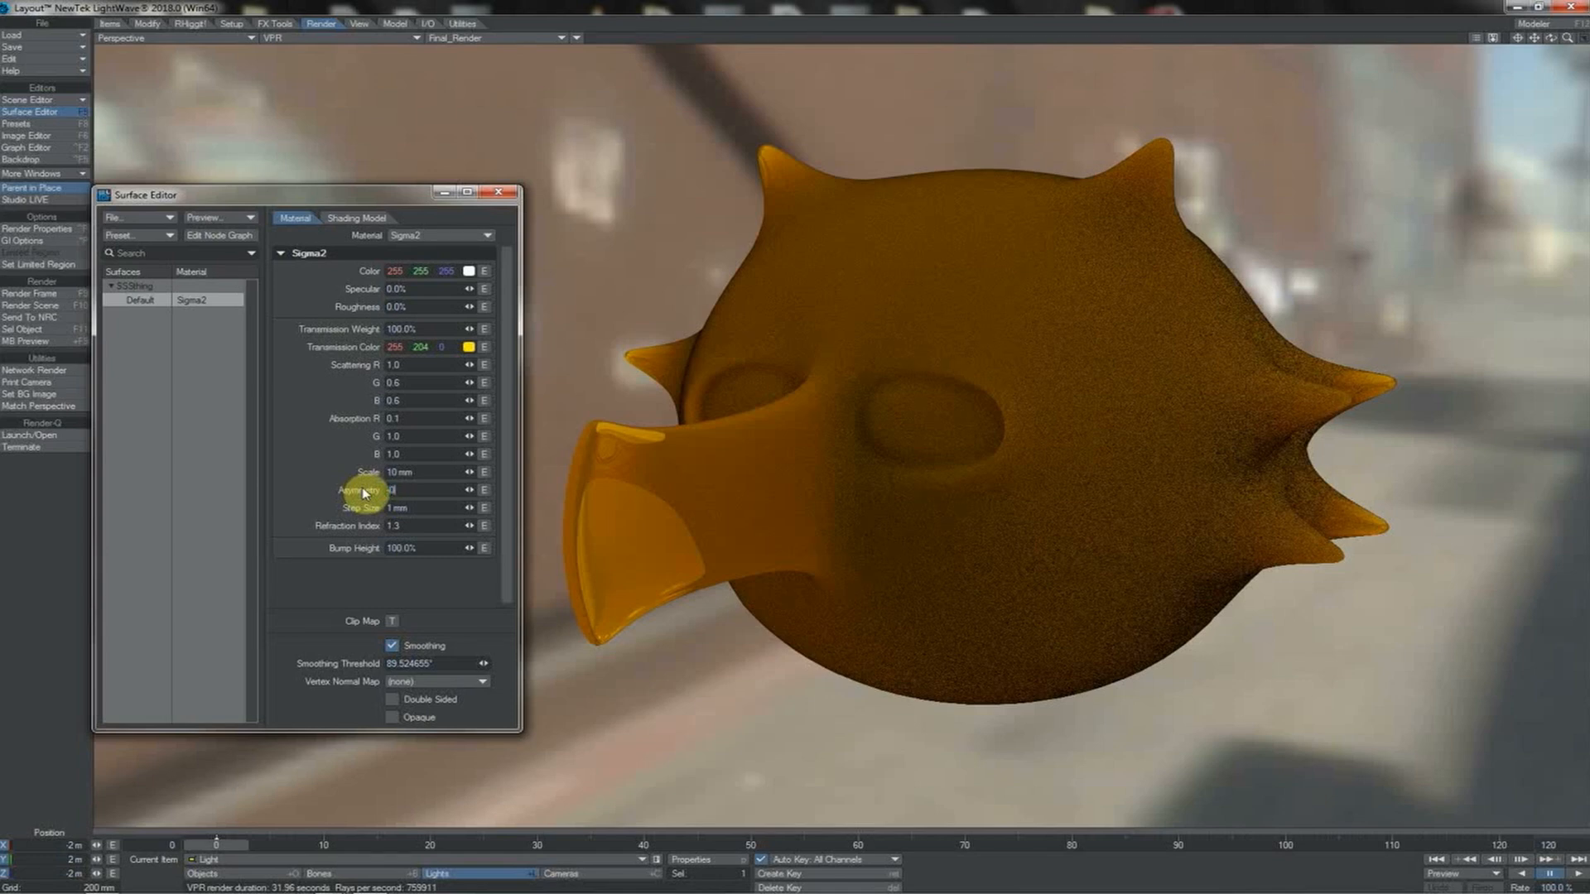
key(Return)
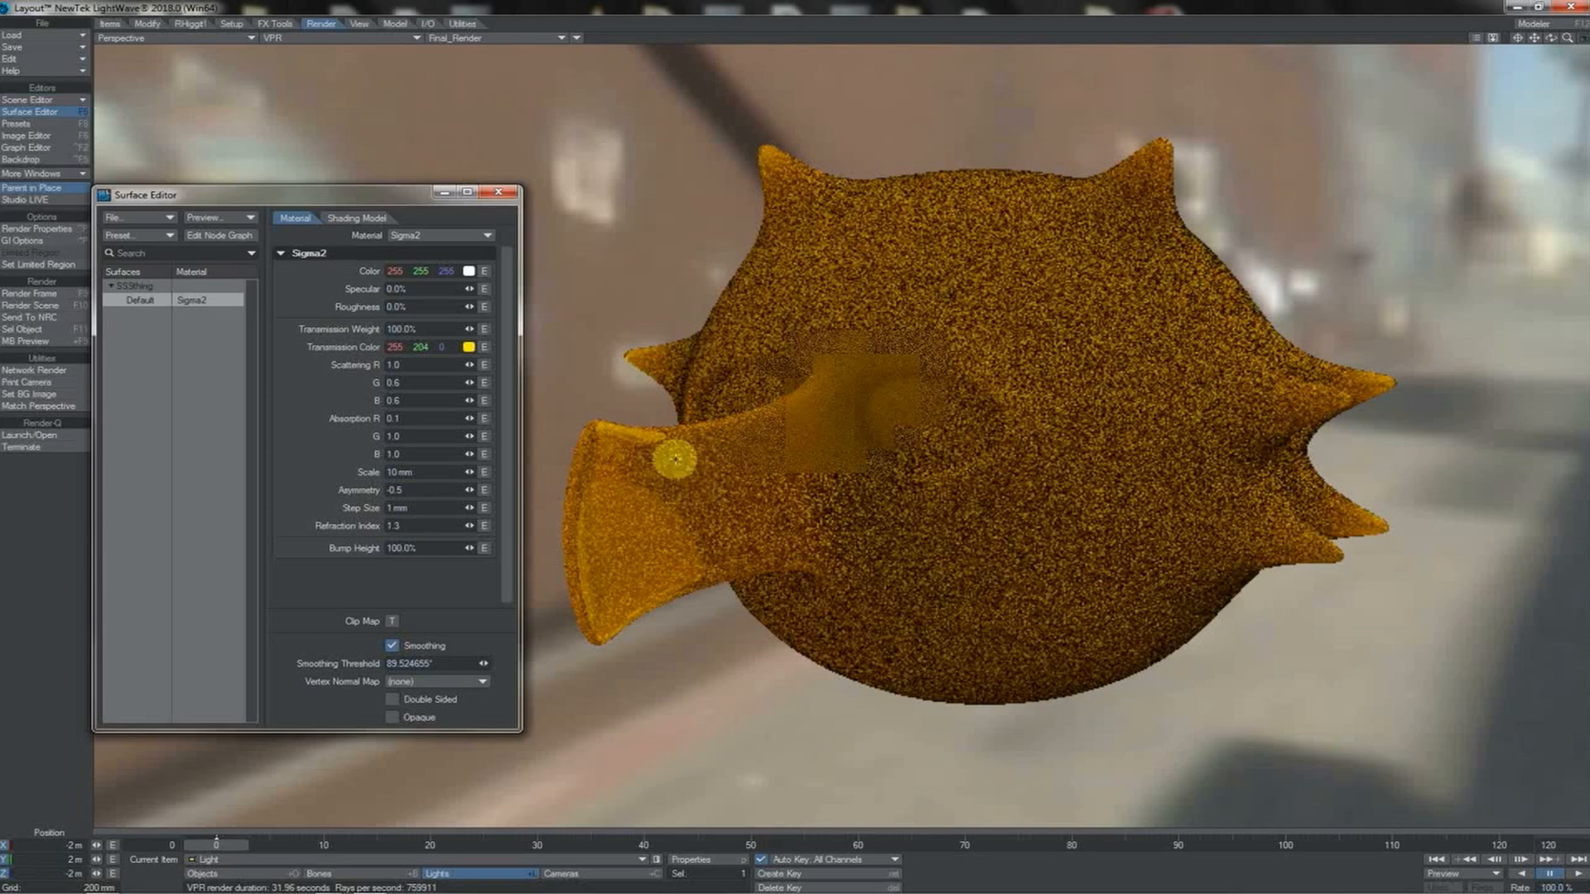
click(405, 526)
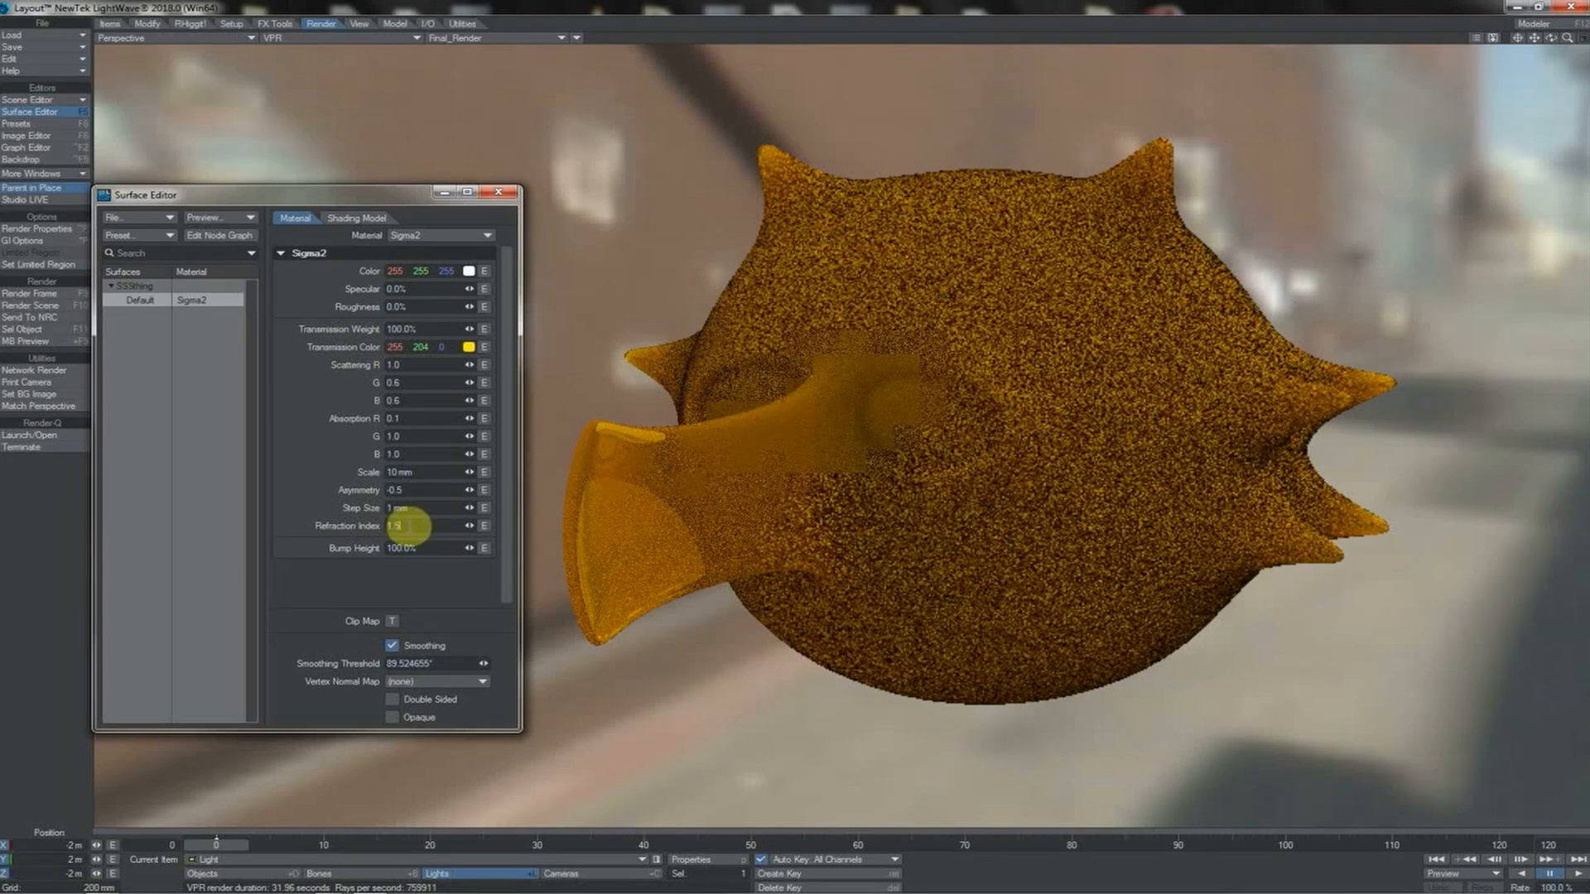
text(1.5)
key(Return)
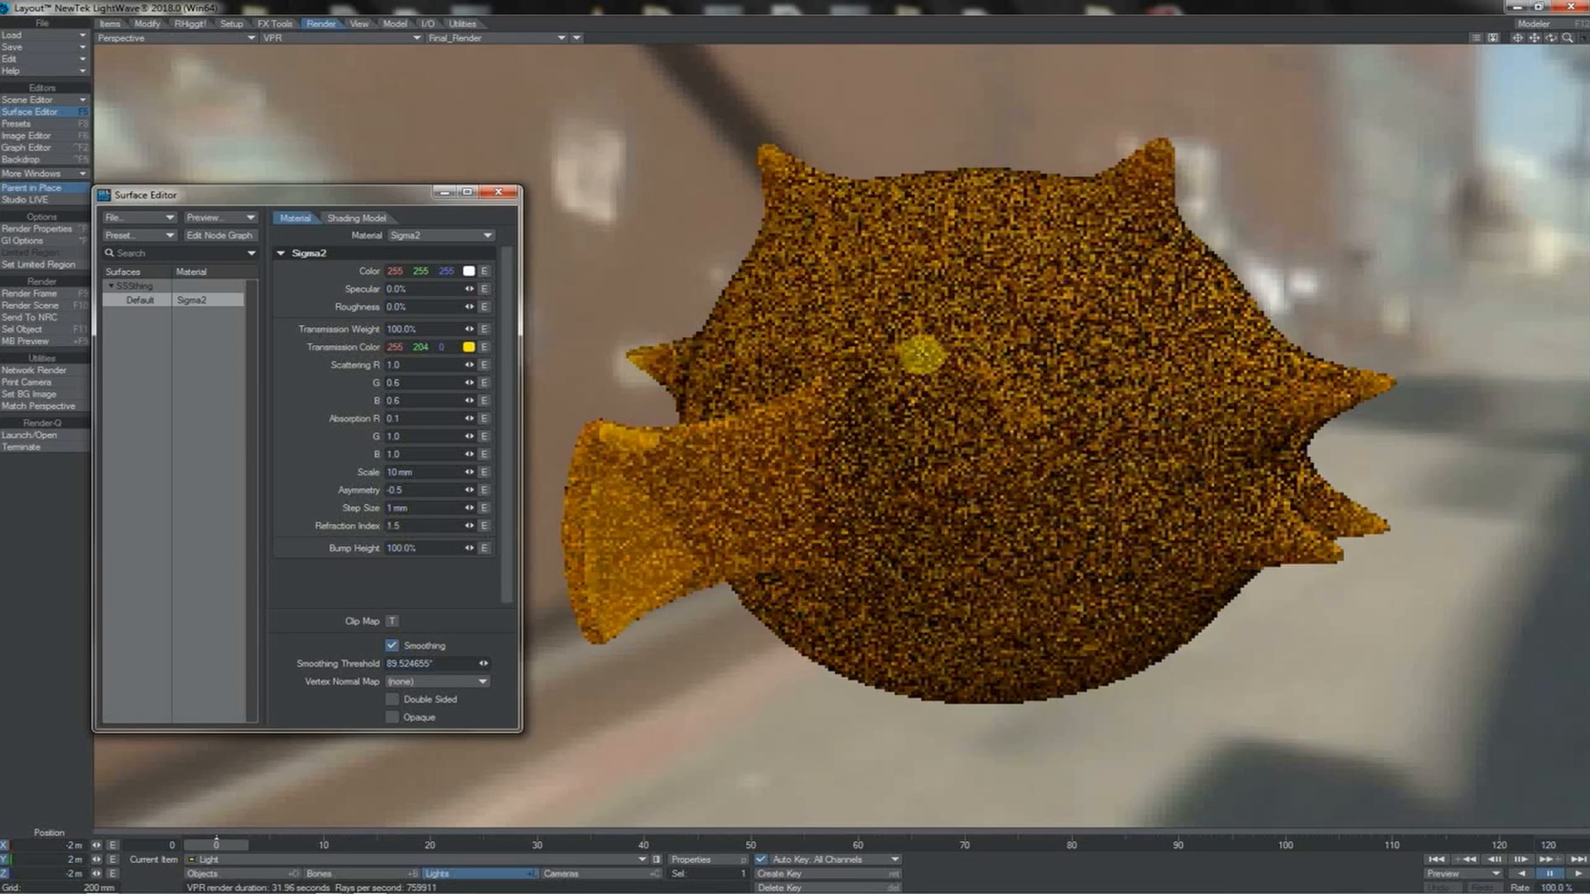